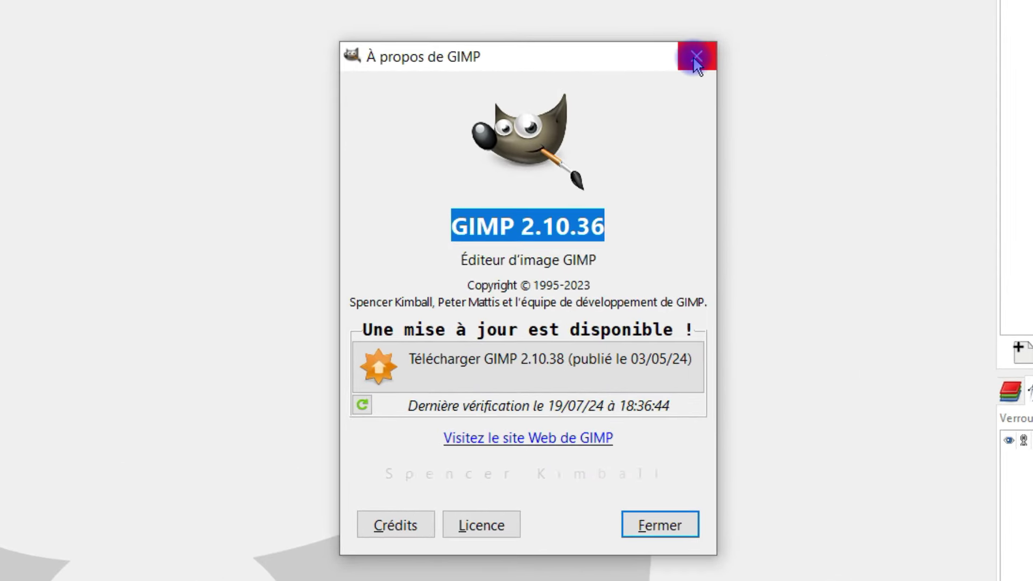
Dismiss the About dialog and open pexels-blue-6059888.jpg from the Paris polynésie folder
{"action": "left_click", "coordinate": [695, 58]}
{"action": "left_click", "coordinate": [16, 24]}
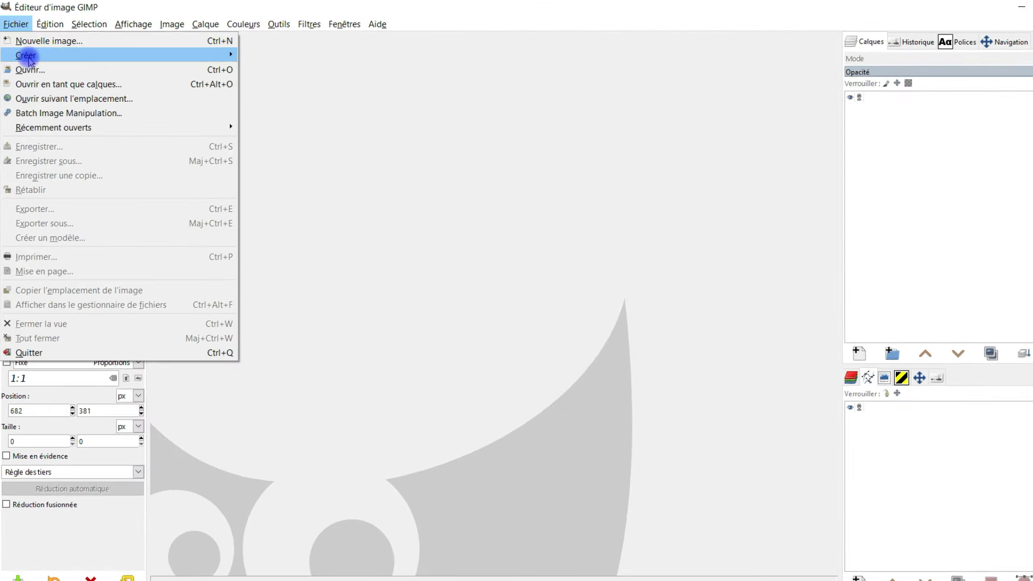
{"action": "left_click", "coordinate": [30, 71]}
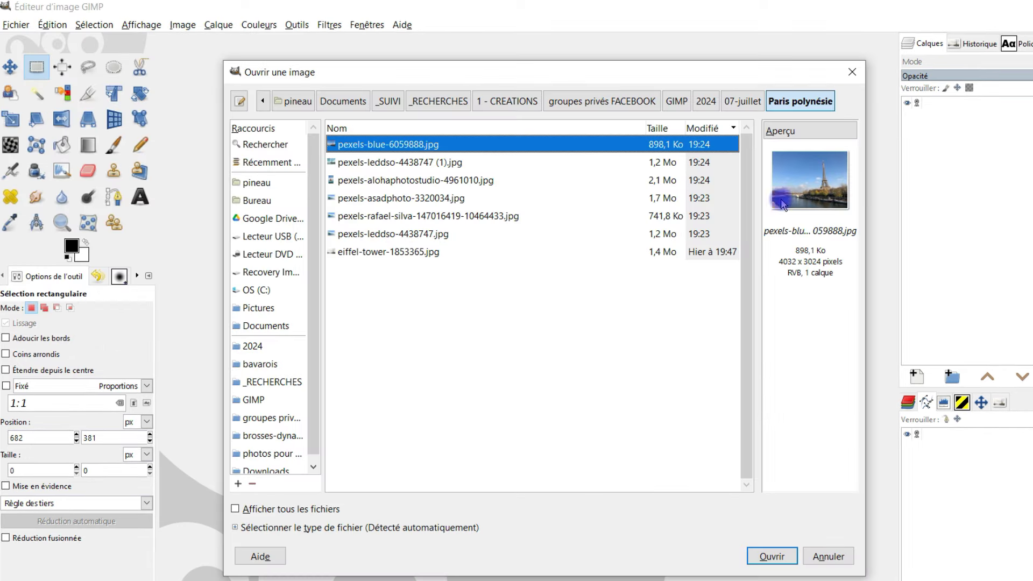
{"action": "left_click", "coordinate": [786, 557]}
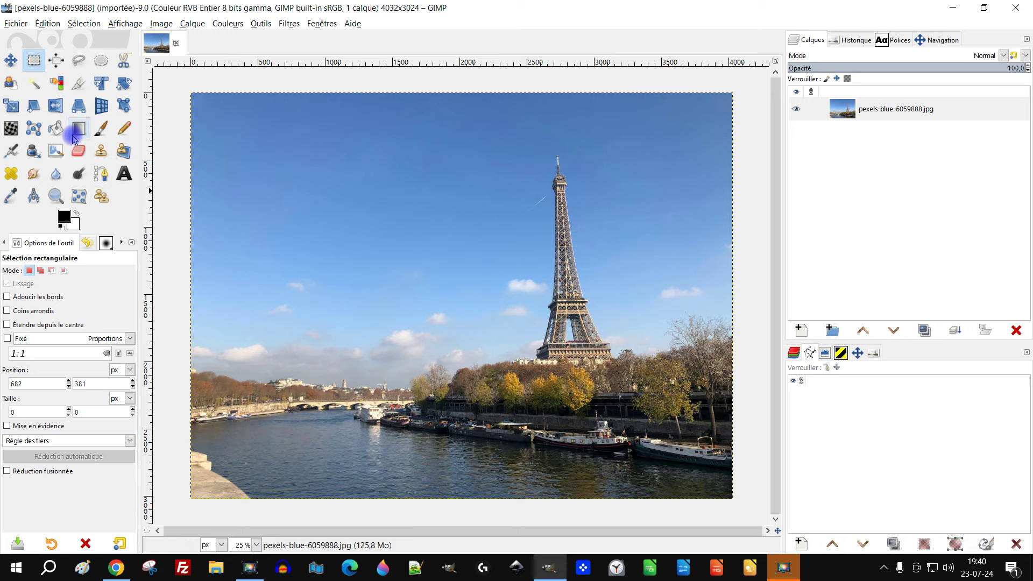
Take a test measurement (856 px at 89.20°), then reset the Measure tool to Verticale orientation
{"action": "left_click", "coordinate": [32, 196]}
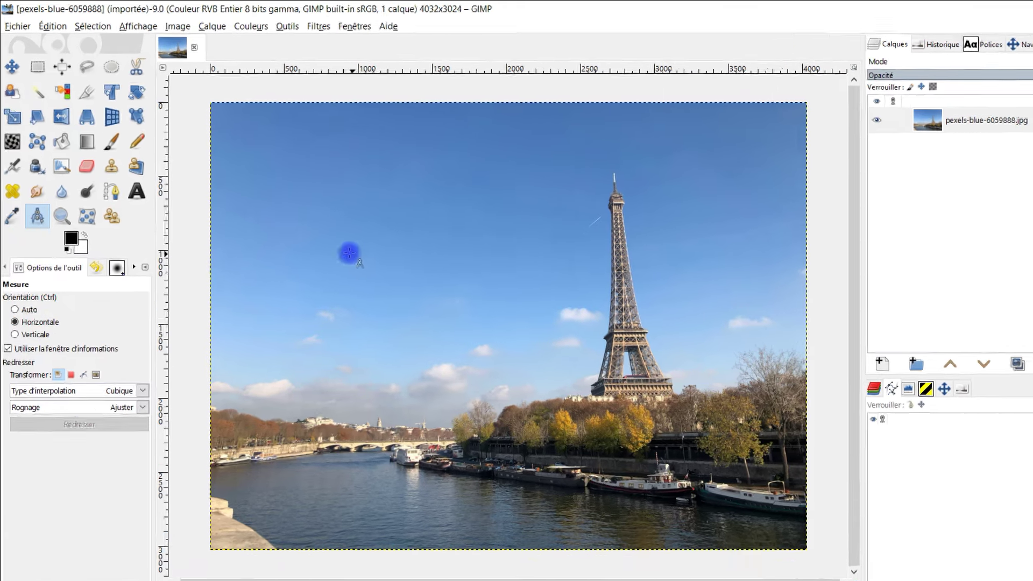
{"action": "left_click_drag", "start_coordinate": [316, 227], "coordinate": [317, 126]}
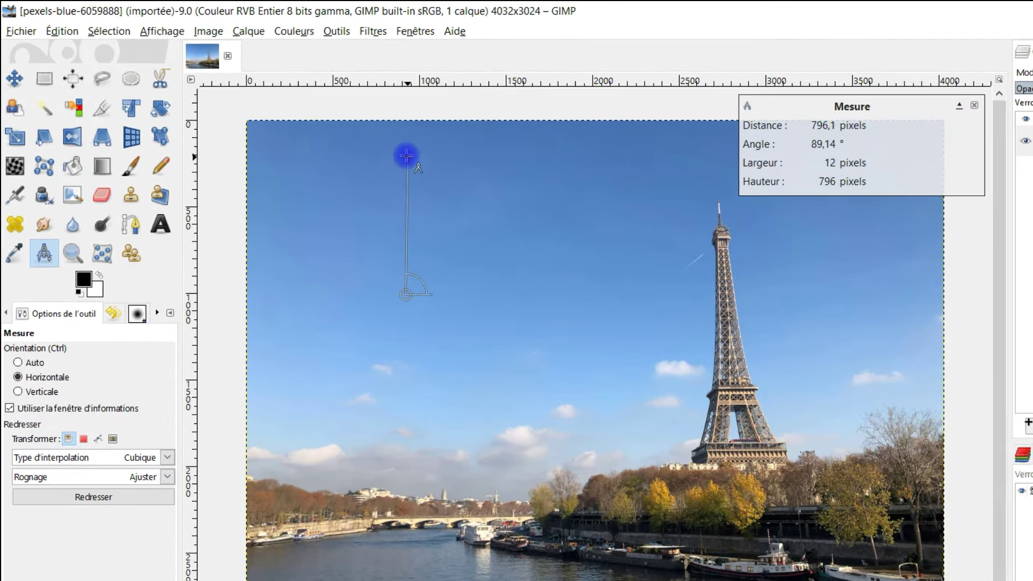
{"action": "left_click_drag", "start_coordinate": [402, 183], "coordinate": [404, 147]}
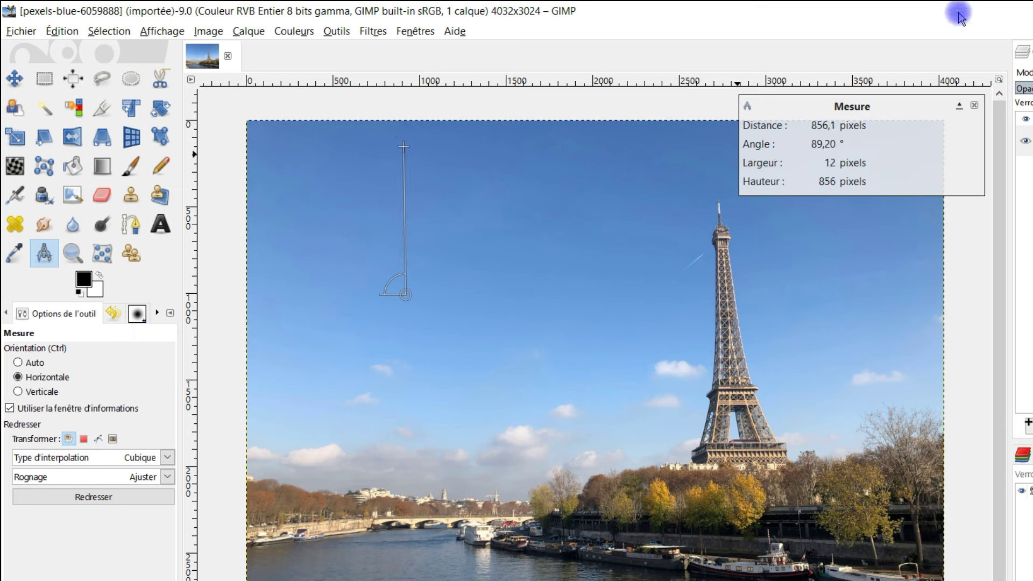
{"action": "left_click", "coordinate": [974, 105]}
{"action": "left_click", "coordinate": [43, 80]}
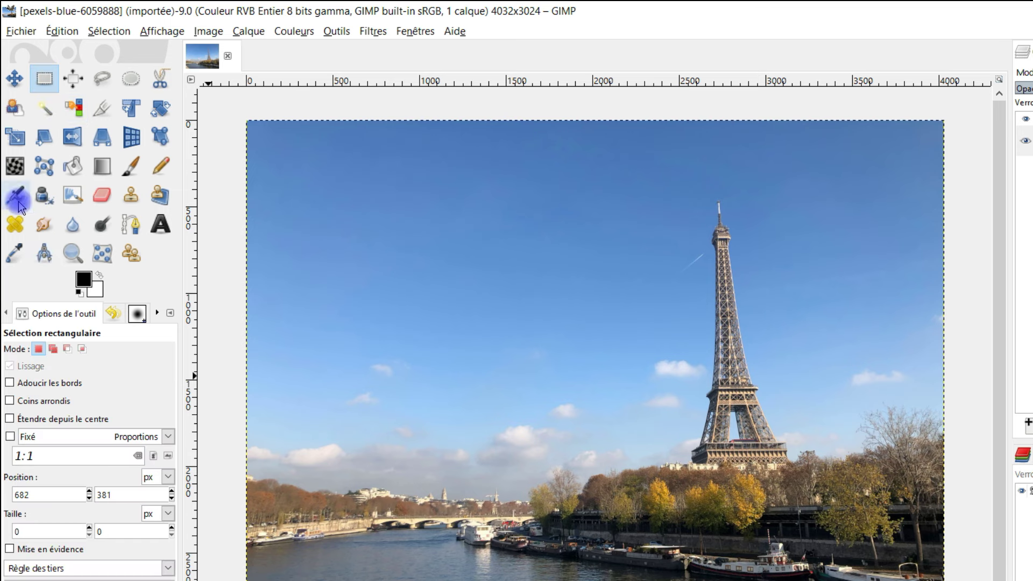
{"action": "left_click", "coordinate": [44, 253]}
{"action": "left_click", "coordinate": [39, 391]}
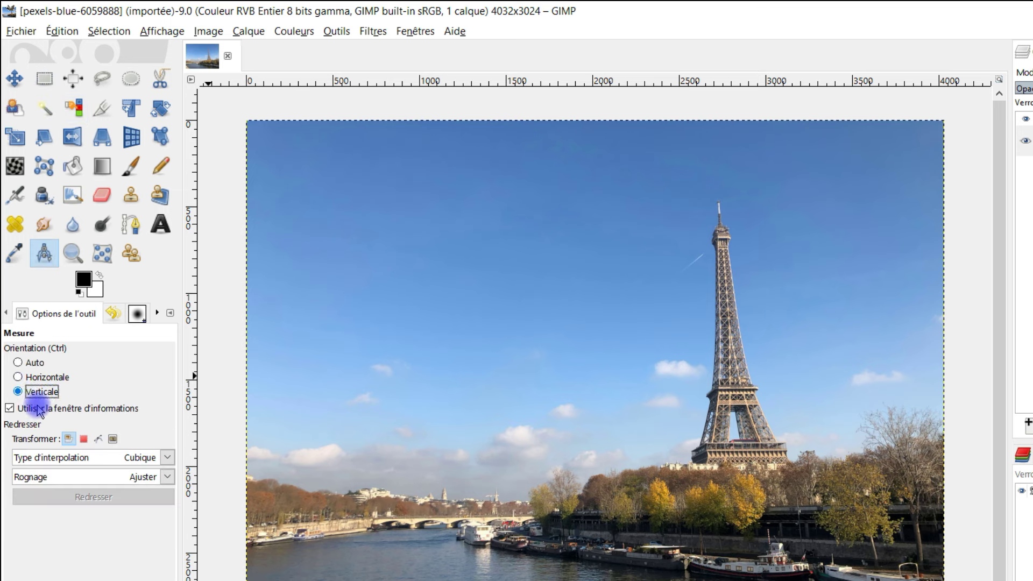
Set the Measure tool to transform the Image and crop to the result, then zoom to the tower
{"action": "left_click", "coordinate": [112, 439]}
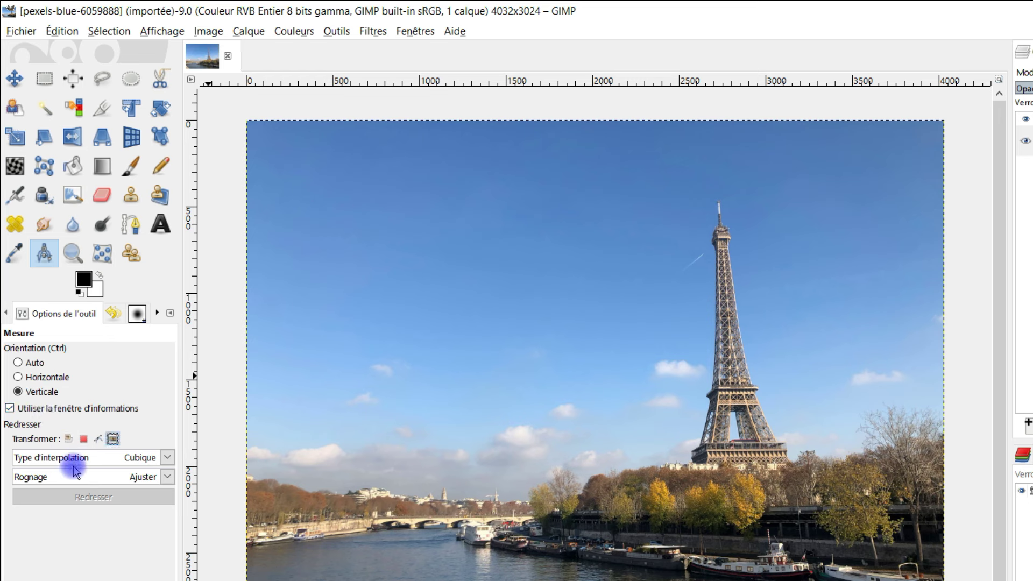
{"action": "left_click", "coordinate": [129, 481]}
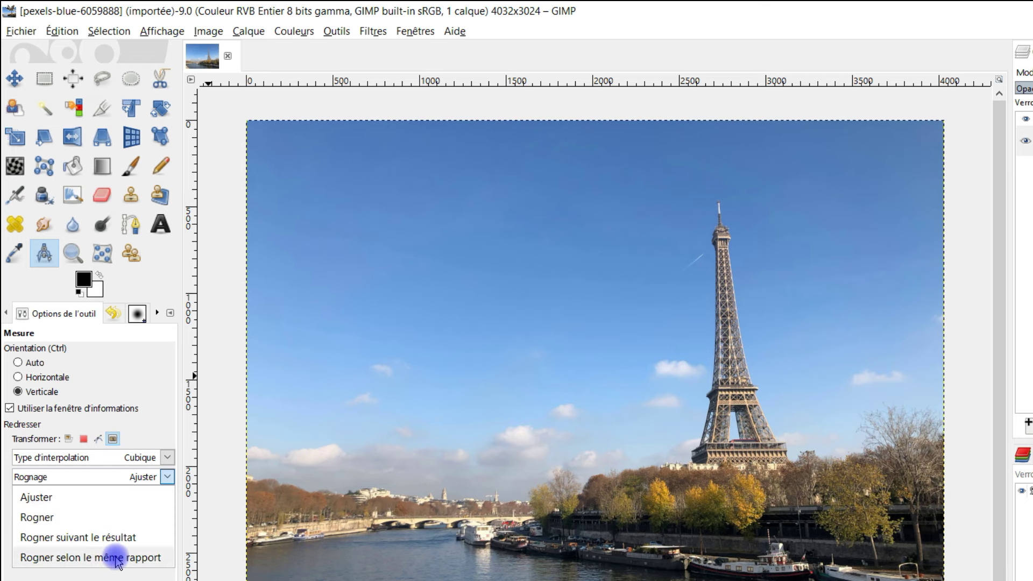
{"action": "left_click", "coordinate": [120, 538]}
{"action": "left_click_drag", "start_coordinate": [728, 355], "coordinate": [521, 371]}
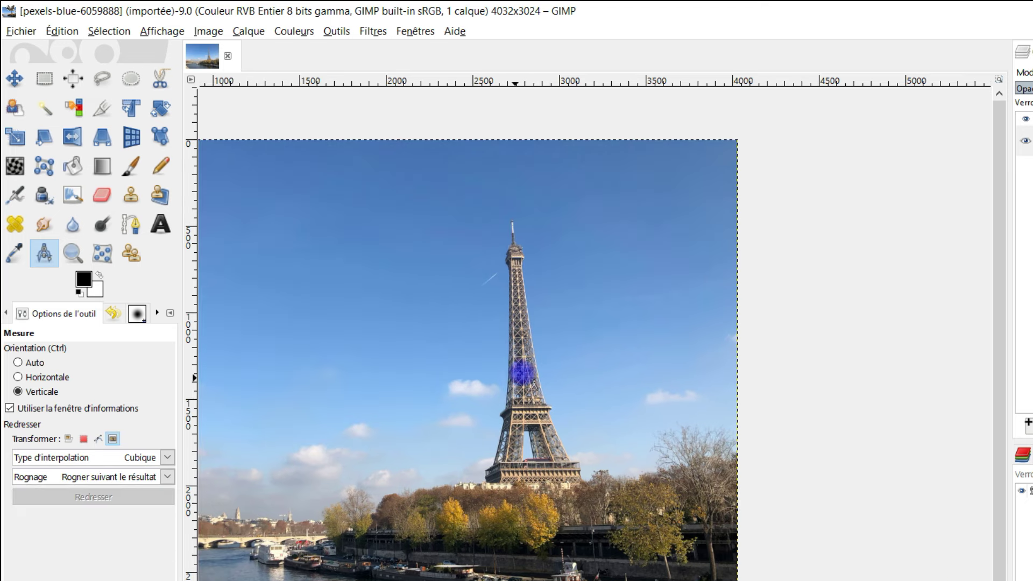
{"action": "scroll", "coordinate": [521, 372], "scroll_direction": "up", "scroll_amount": 1}
{"action": "scroll", "coordinate": [535, 376], "scroll_direction": "up", "scroll_amount": 1}
{"action": "scroll", "coordinate": [527, 242], "scroll_direction": "up", "scroll_amount": 1}
{"action": "scroll", "coordinate": [589, 408], "scroll_direction": "up", "scroll_amount": 1}
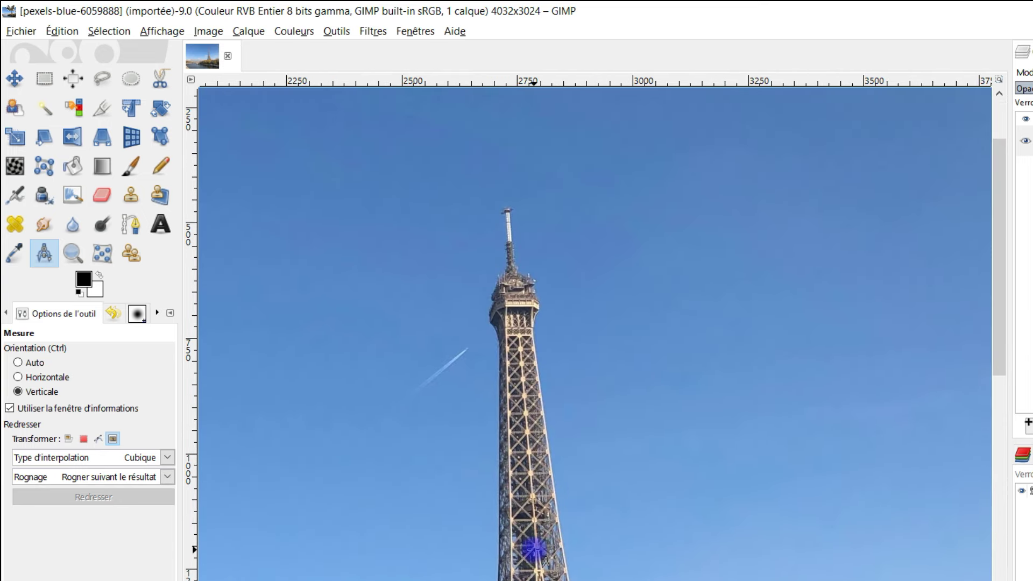
Measure the tower at 4.57°, straighten the image, then undo the straighten
{"action": "mouse_move", "coordinate": [536, 548]}
{"action": "left_mouse_down"}
{"action": "mouse_move", "coordinate": [520, 332]}
{"action": "mouse_move", "coordinate": [530, 345]}
{"action": "left_mouse_up"}
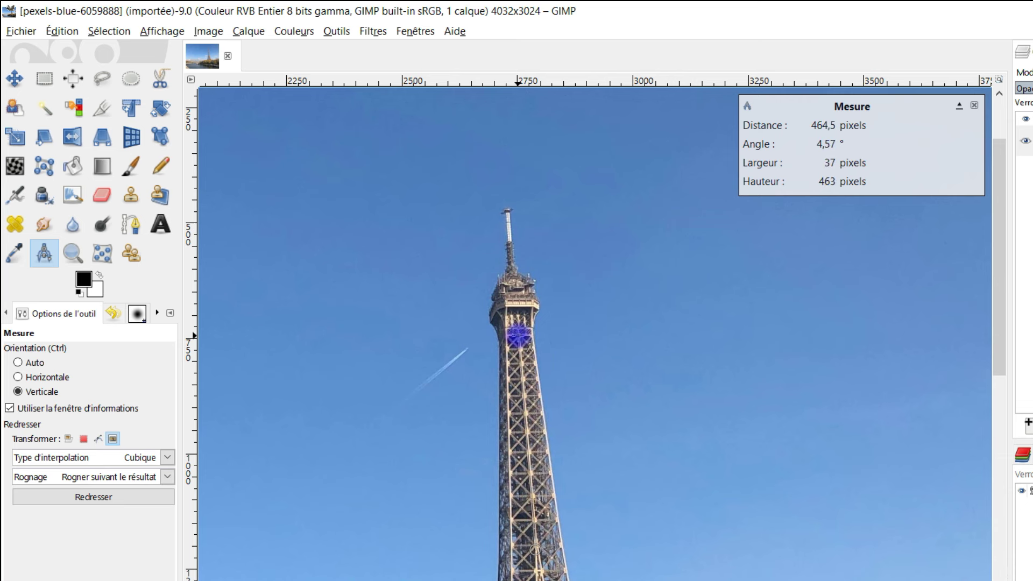
{"action": "left_click", "coordinate": [101, 502]}
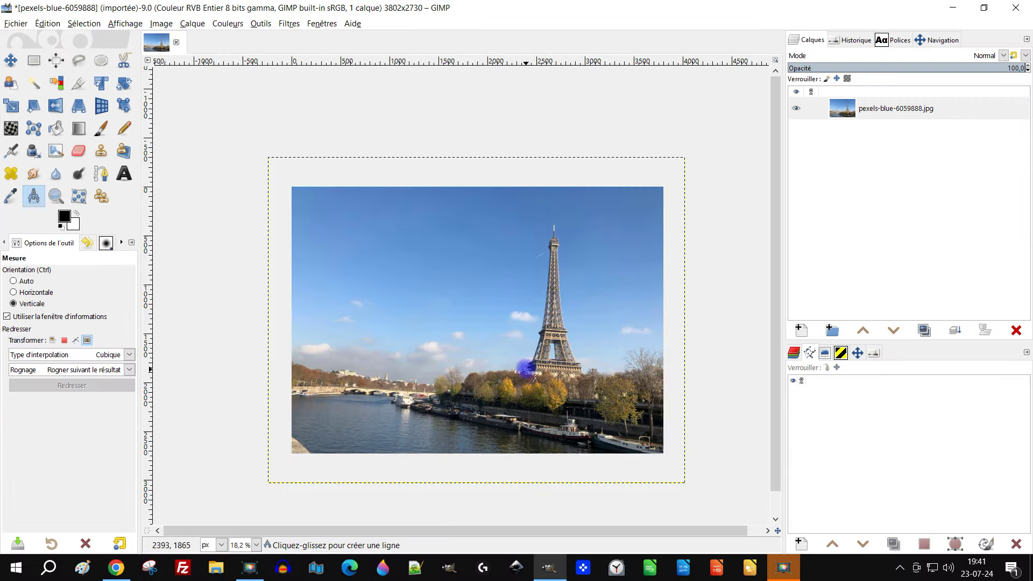
{"action": "scroll", "coordinate": [416, 385], "scroll_direction": "up", "scroll_amount": 2, "text": "ctrl"}
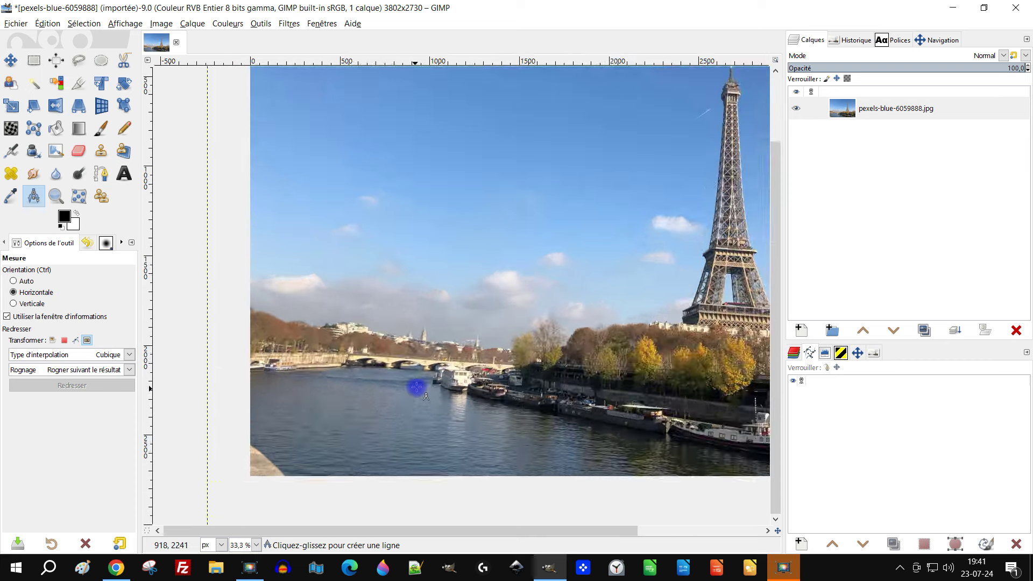
{"action": "scroll", "coordinate": [403, 368], "scroll_direction": "up", "scroll_amount": 1, "text": "ctrl"}
{"action": "scroll", "coordinate": [490, 356], "scroll_direction": "down", "scroll_amount": 4, "text": "ctrl"}
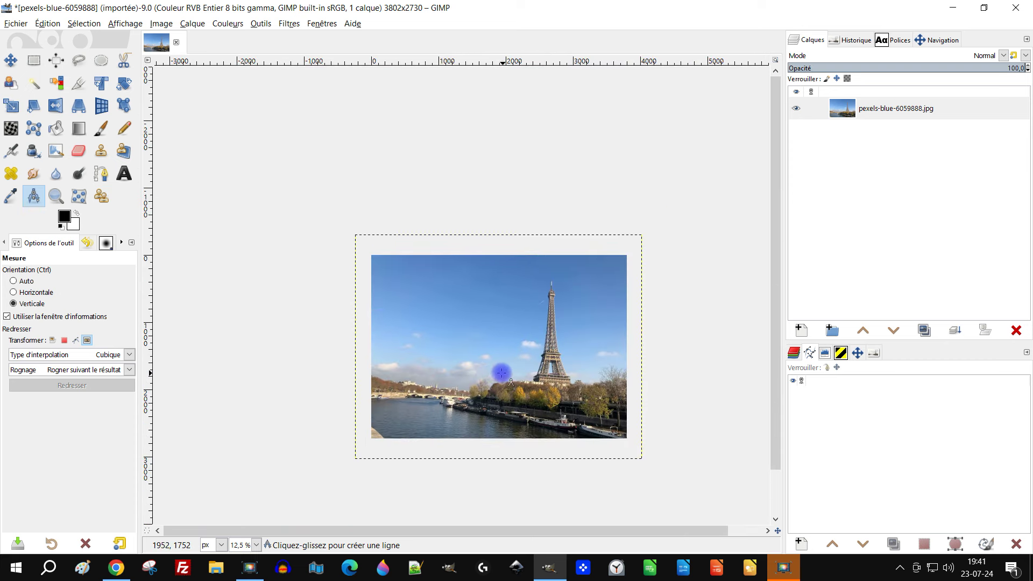
{"action": "scroll", "coordinate": [480, 365], "scroll_direction": "up", "scroll_amount": 1, "text": "ctrl"}
{"action": "key", "text": "ctrl+z"}
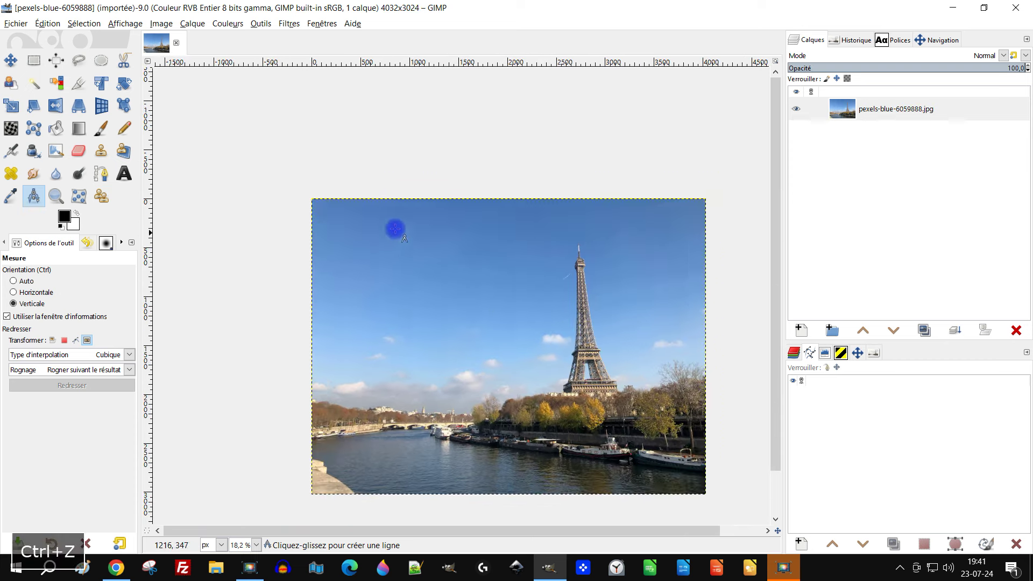
Choose the Shear tool with Rognage 'Rogner selon le même rapport' and Guides 'Aucun guide'
{"action": "left_click", "coordinate": [122, 85]}
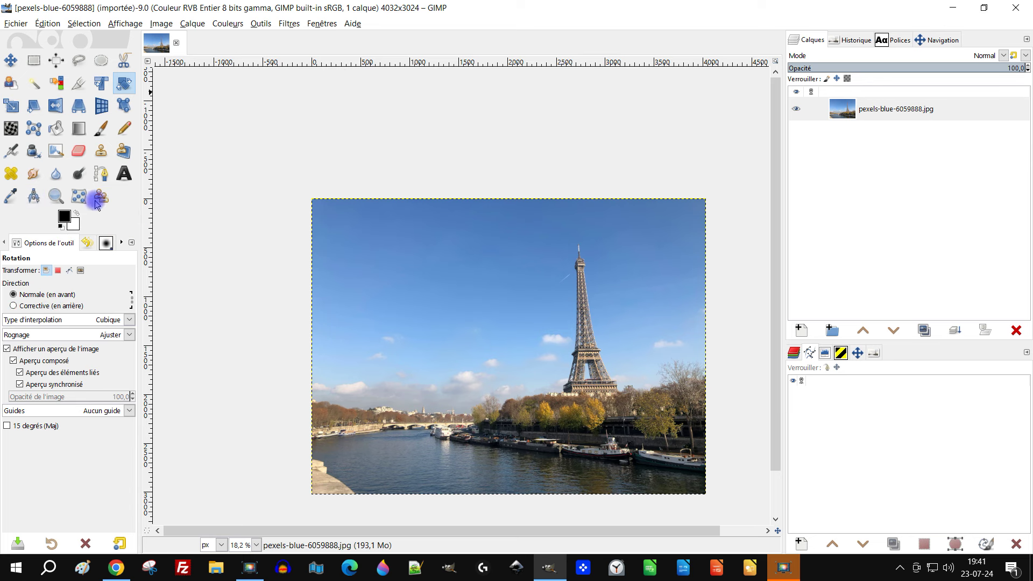
{"action": "left_click", "coordinate": [33, 106]}
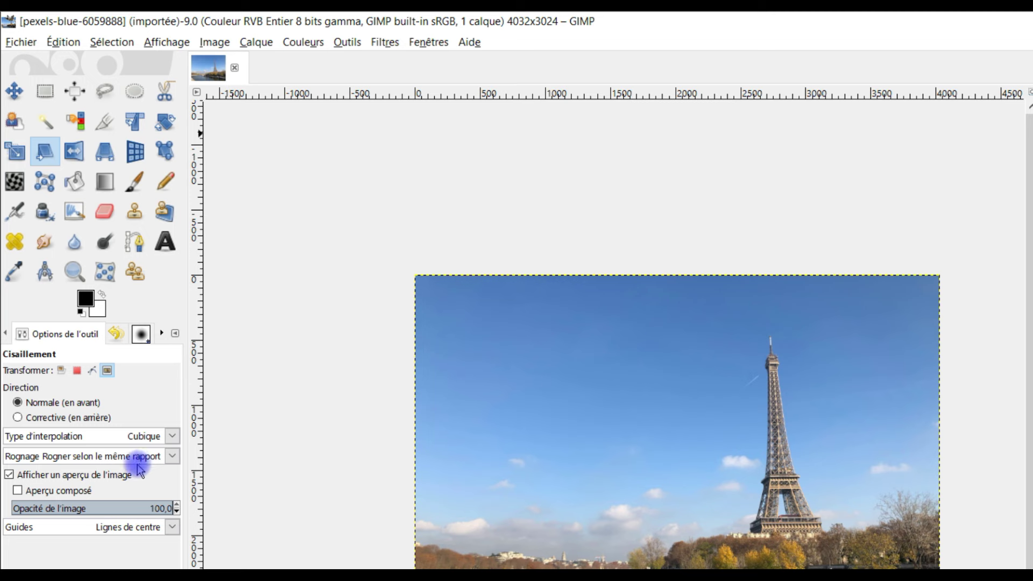
{"action": "left_click", "coordinate": [76, 456]}
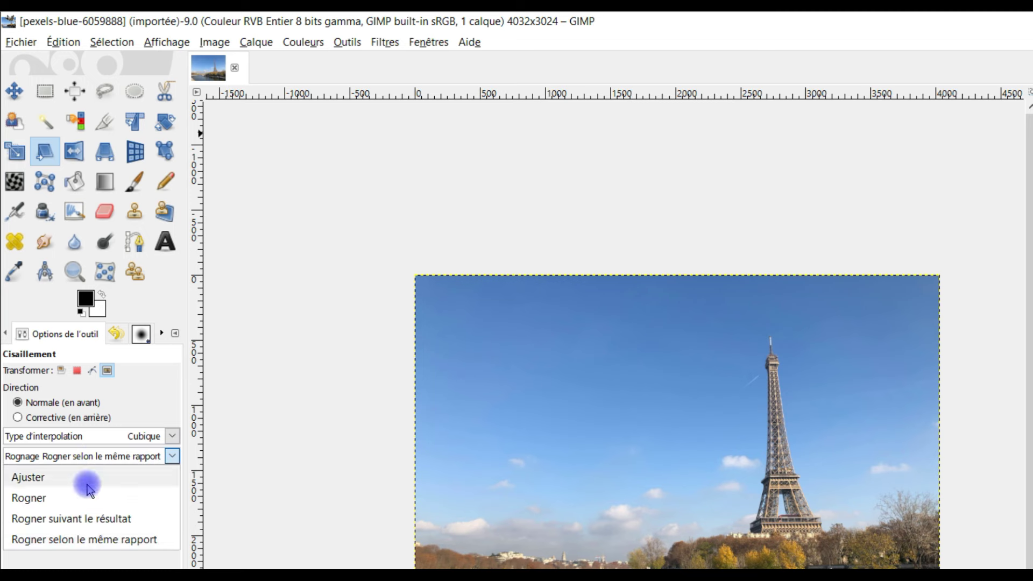
{"action": "left_click", "coordinate": [96, 541]}
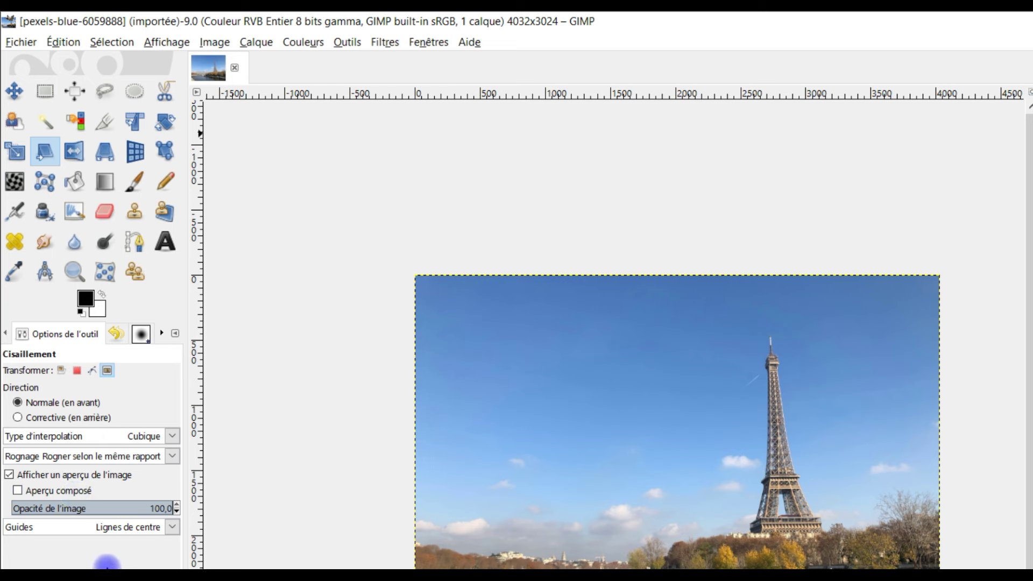
{"action": "left_click", "coordinate": [133, 528]}
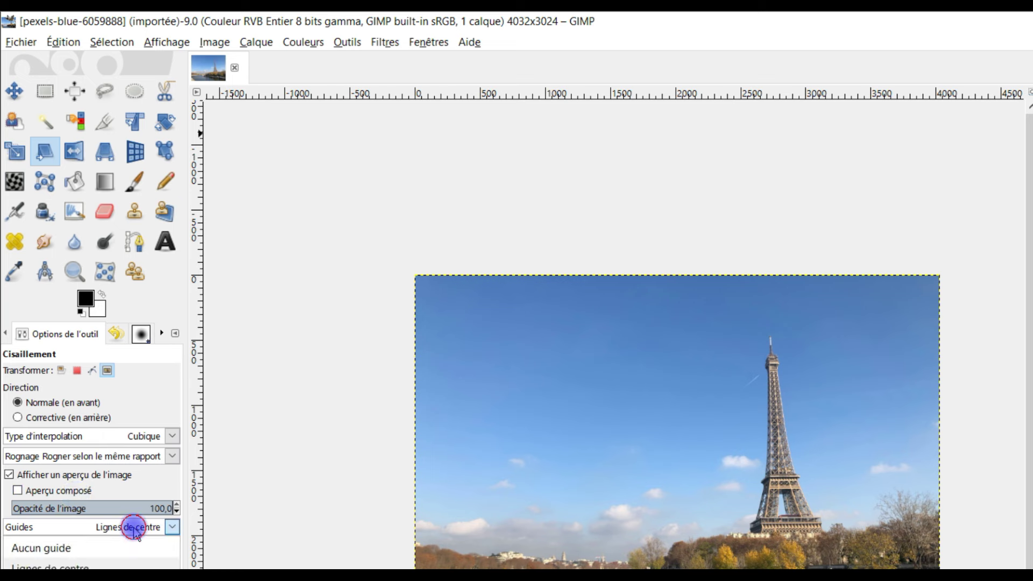
{"action": "left_click", "coordinate": [109, 549]}
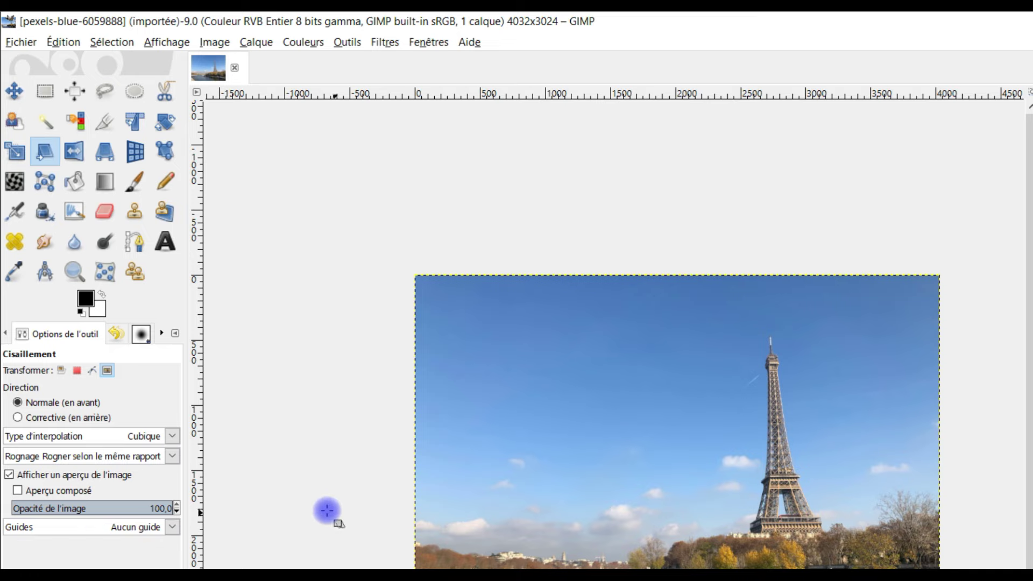
{"action": "scroll", "coordinate": [824, 360], "scroll_direction": "up", "scroll_amount": 3}
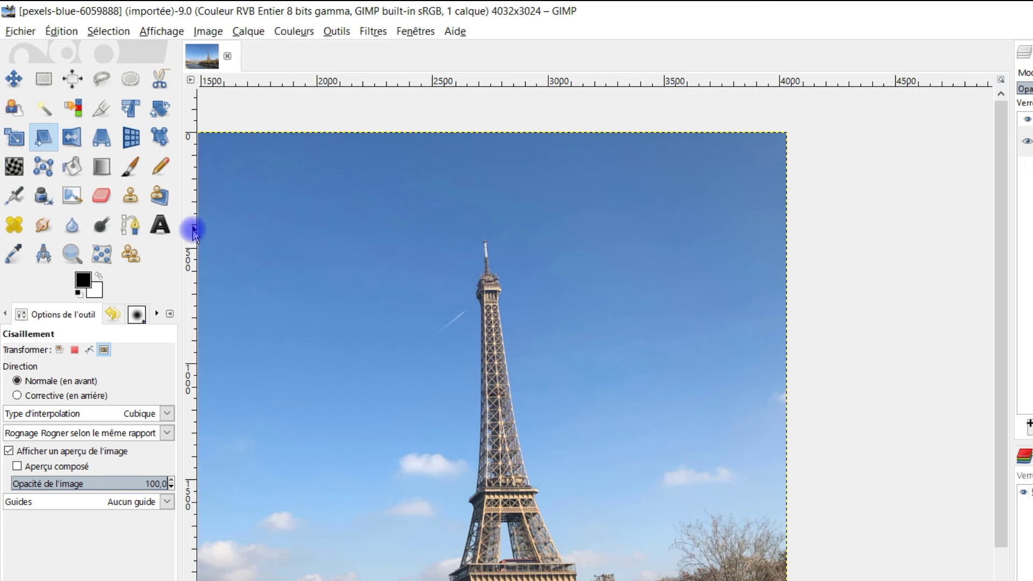
Place a vertical guide at the tower's tip and preview a horizontal shear of about -219
{"action": "left_click_drag", "start_coordinate": [193, 230], "coordinate": [502, 371]}
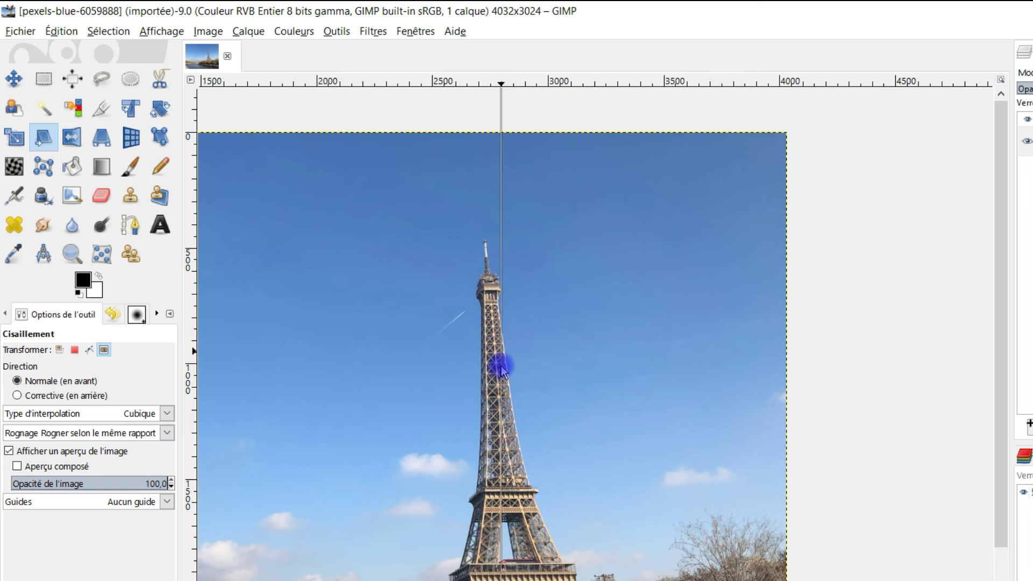
{"action": "left_click_drag", "start_coordinate": [502, 370], "coordinate": [503, 366]}
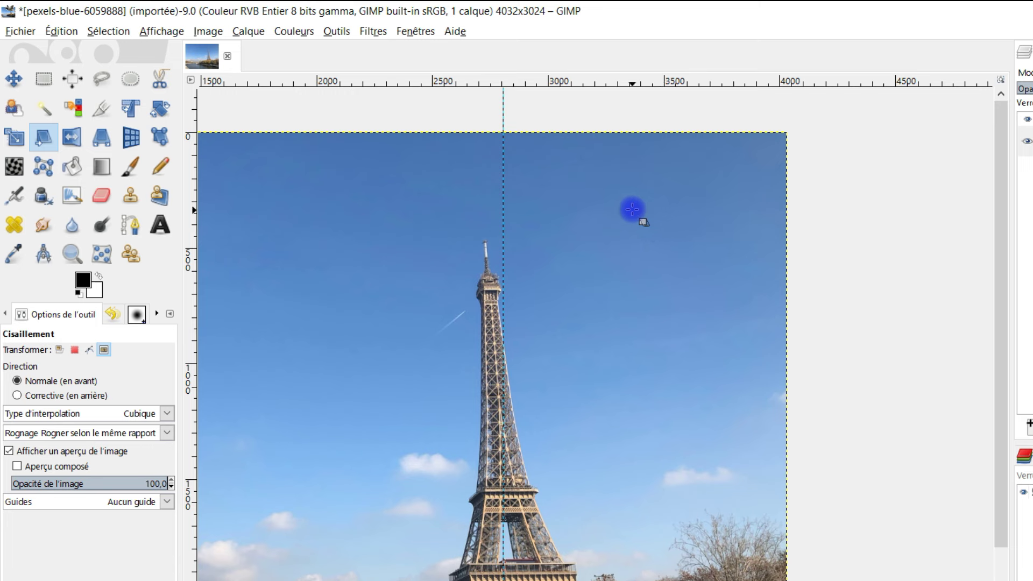
{"action": "left_click", "coordinate": [434, 329]}
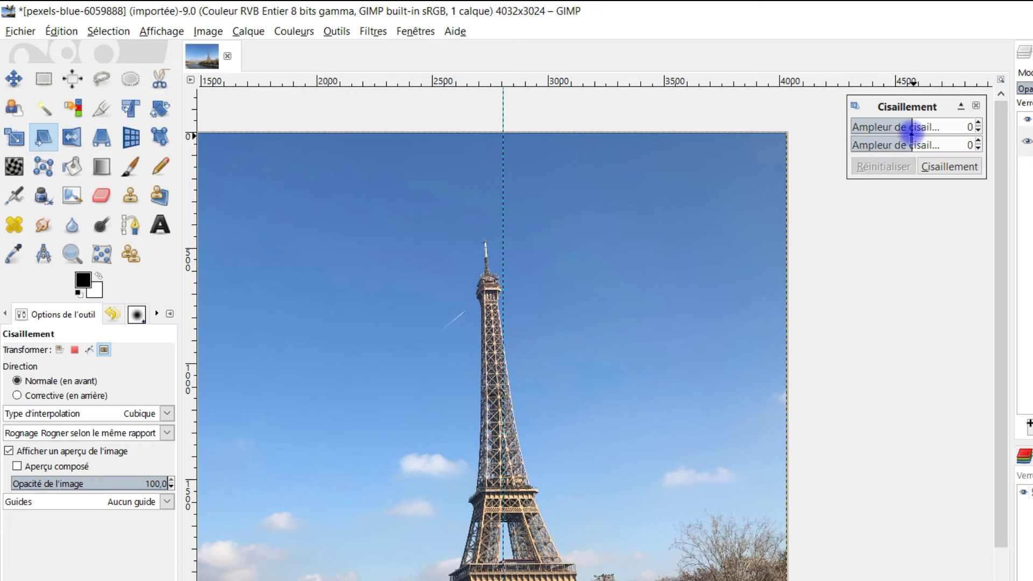
{"action": "left_click_drag", "start_coordinate": [913, 127], "coordinate": [902, 129]}
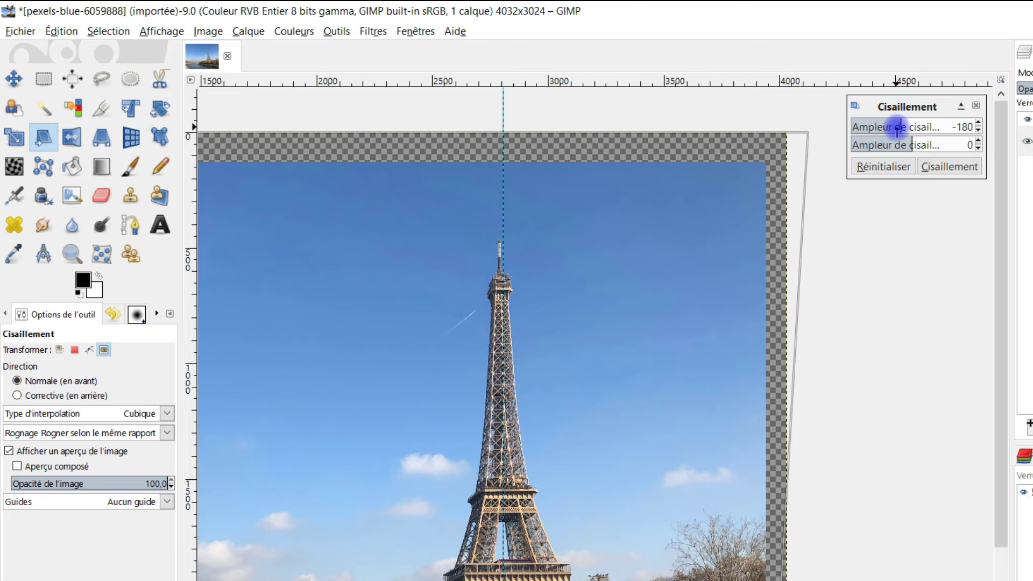
{"action": "left_click_drag", "start_coordinate": [900, 123], "coordinate": [898, 125]}
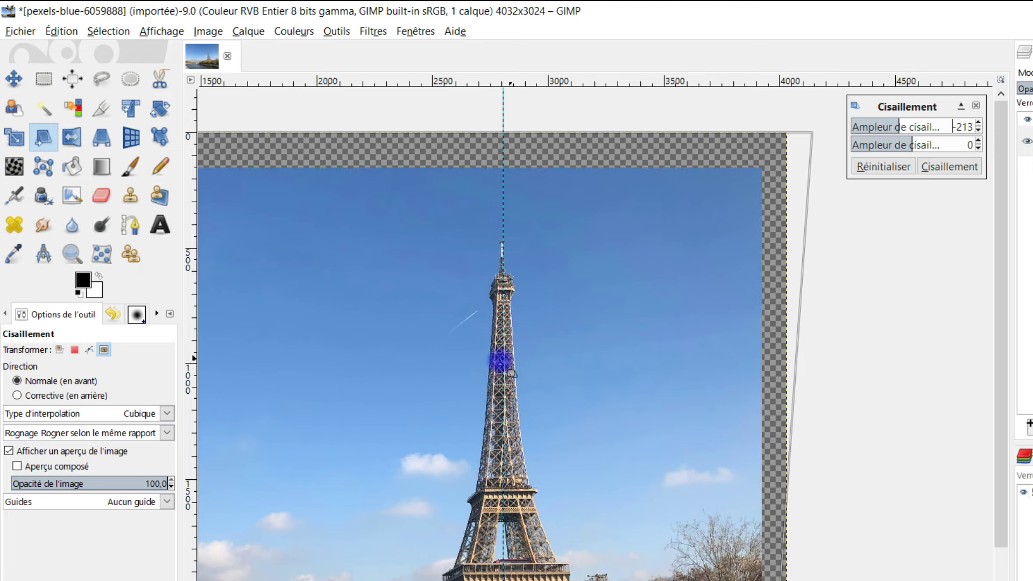
{"action": "scroll", "coordinate": [521, 353], "scroll_direction": "up", "scroll_amount": 3}
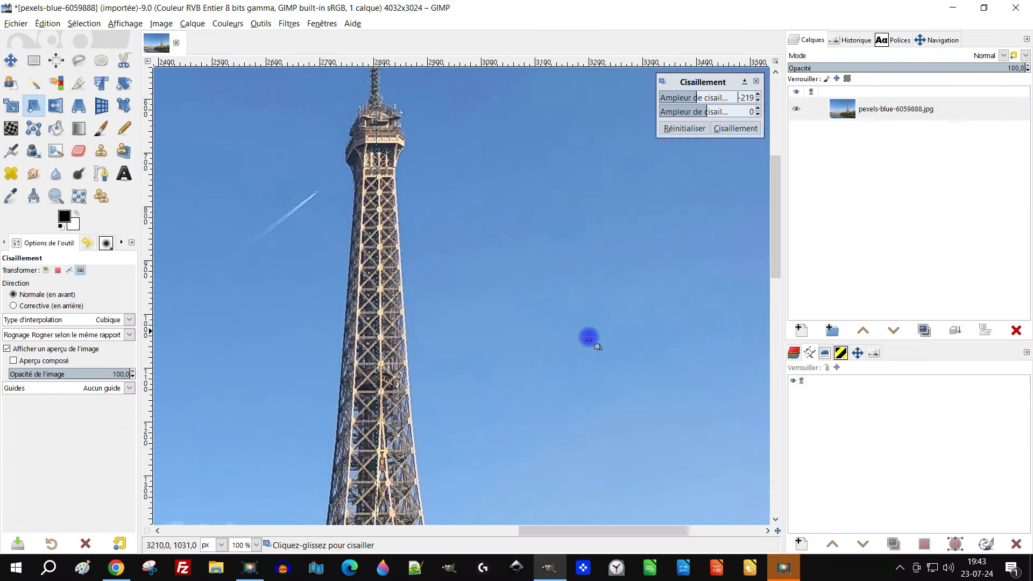
{"action": "scroll", "coordinate": [515, 312], "scroll_direction": "down", "scroll_amount": 3}
{"action": "scroll", "coordinate": [515, 312], "scroll_direction": "up", "scroll_amount": 2}
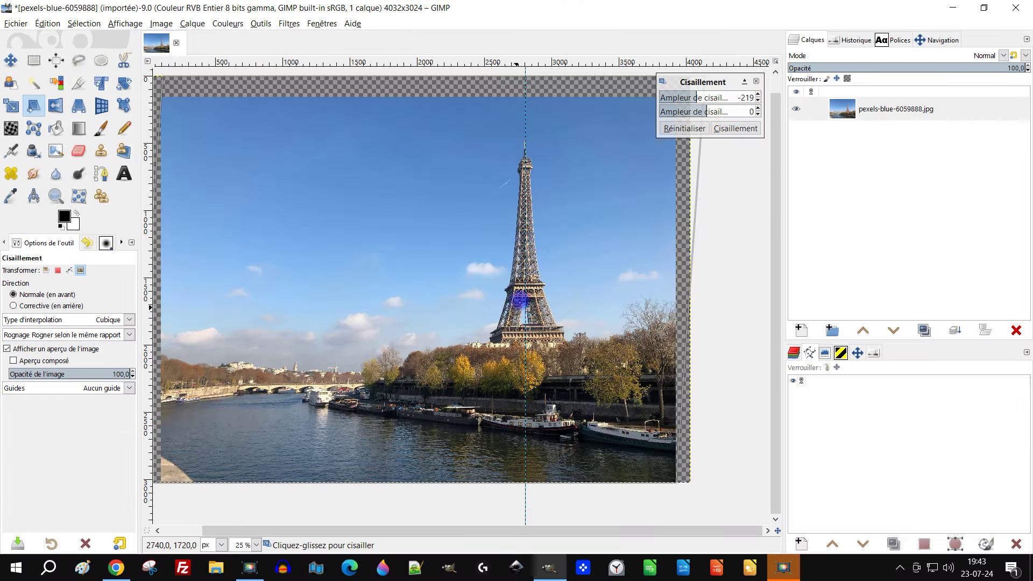
Zoom in on the spire and place a vertical guide along the tower's axis
{"action": "scroll", "coordinate": [554, 185], "scroll_direction": "up", "scroll_amount": 5}
{"action": "scroll", "coordinate": [521, 249], "scroll_direction": "up", "scroll_amount": 3}
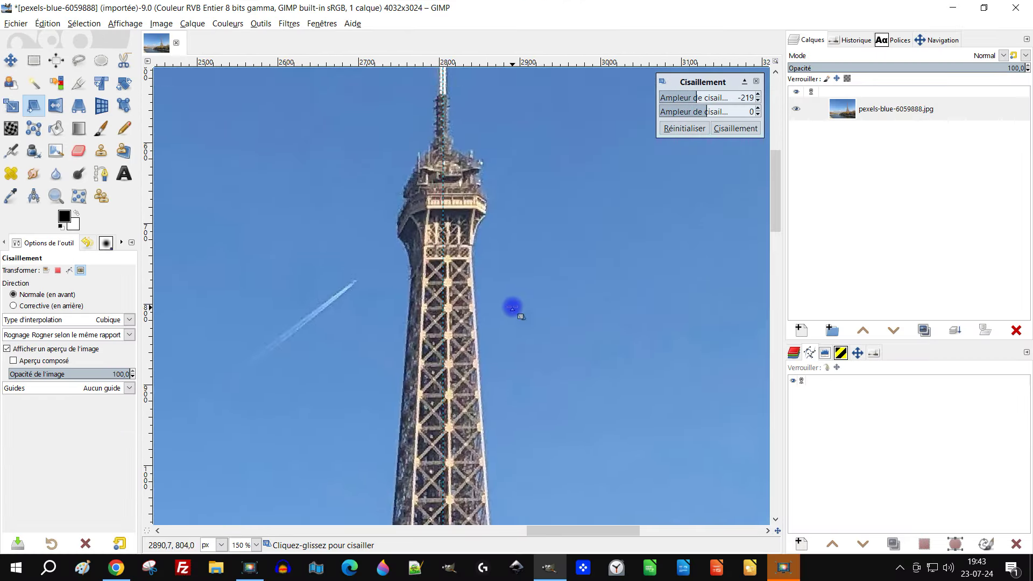
{"action": "scroll", "coordinate": [499, 221], "scroll_direction": "up", "scroll_amount": 1}
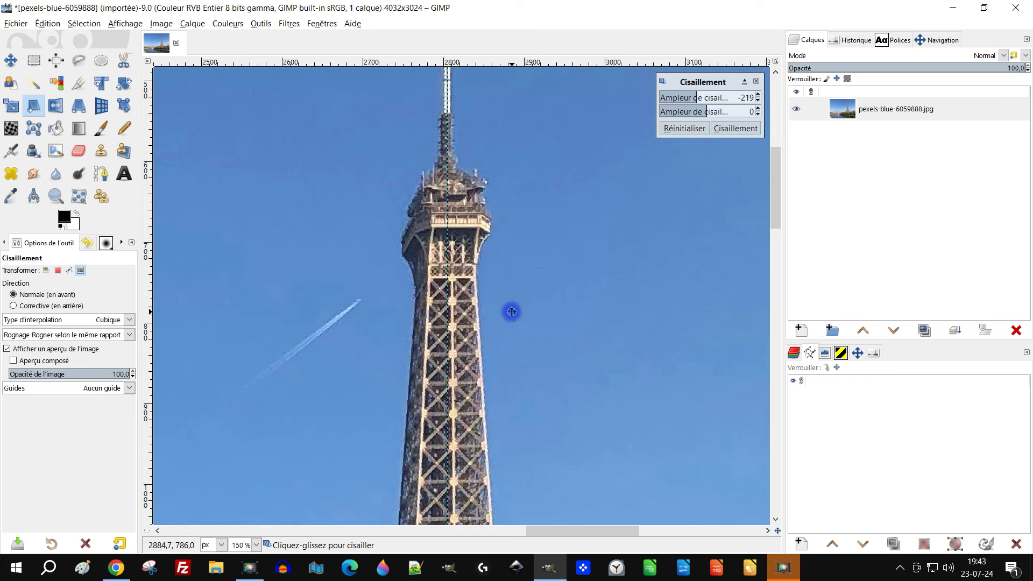
{"action": "left_click_drag", "start_coordinate": [512, 311], "coordinate": [445, 240]}
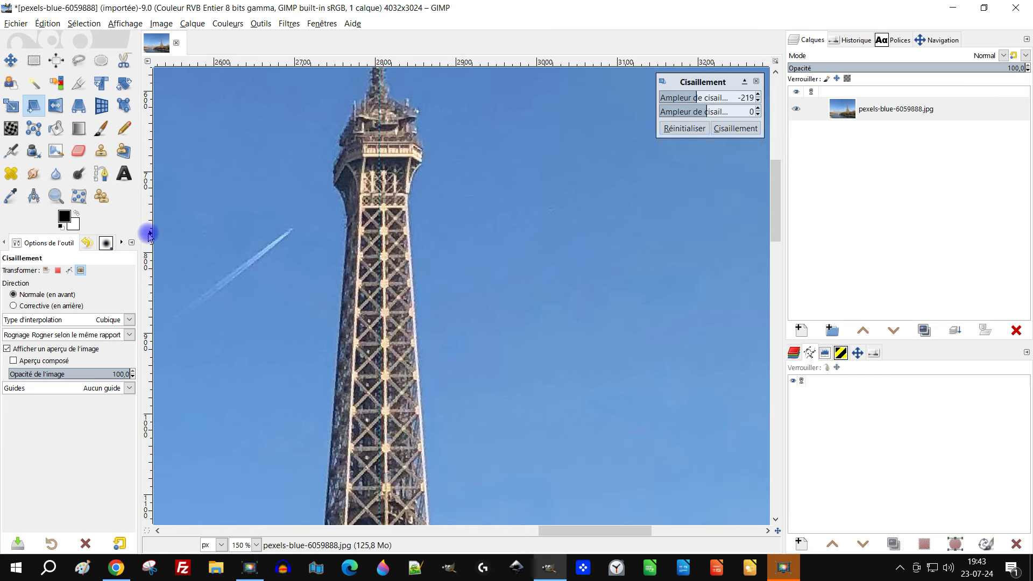
{"action": "left_click_drag", "start_coordinate": [149, 235], "coordinate": [386, 290]}
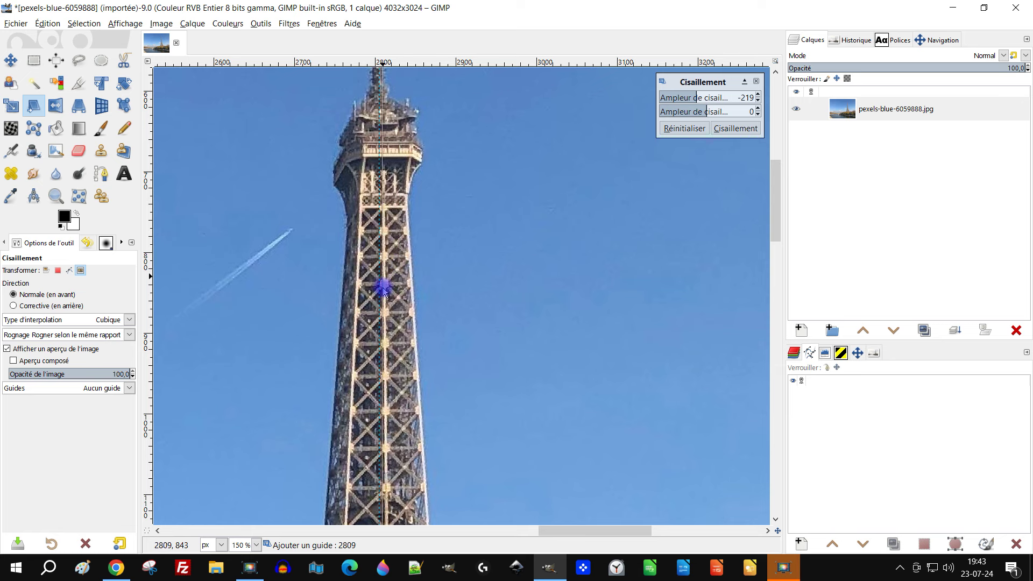
{"action": "left_click_drag", "start_coordinate": [385, 291], "coordinate": [386, 474]}
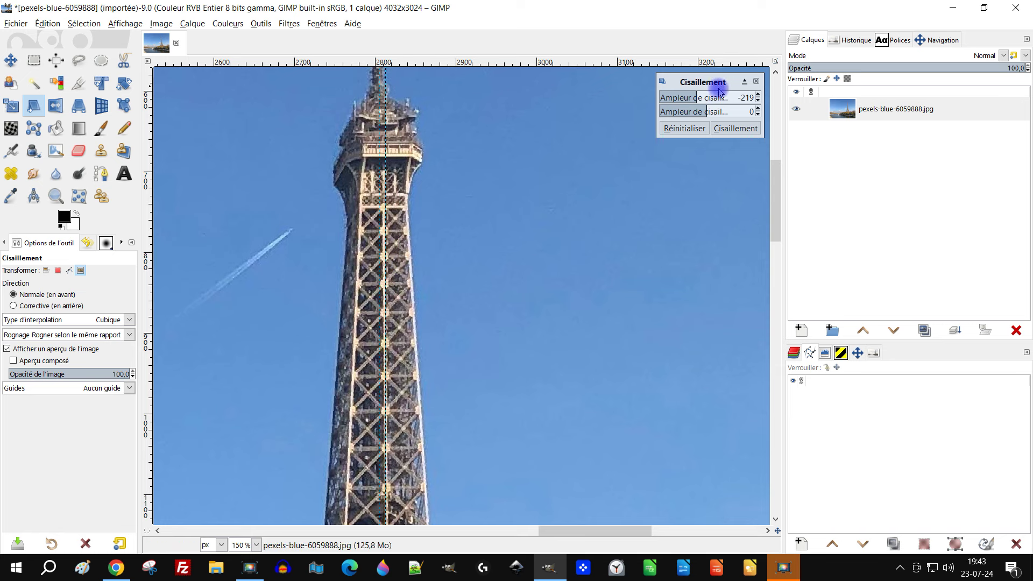
Set Shear magnitude X to -229 and apply the shear, cropping to 3815x2861
{"action": "left_click", "coordinate": [758, 97]}
{"action": "left_click", "coordinate": [758, 101]}
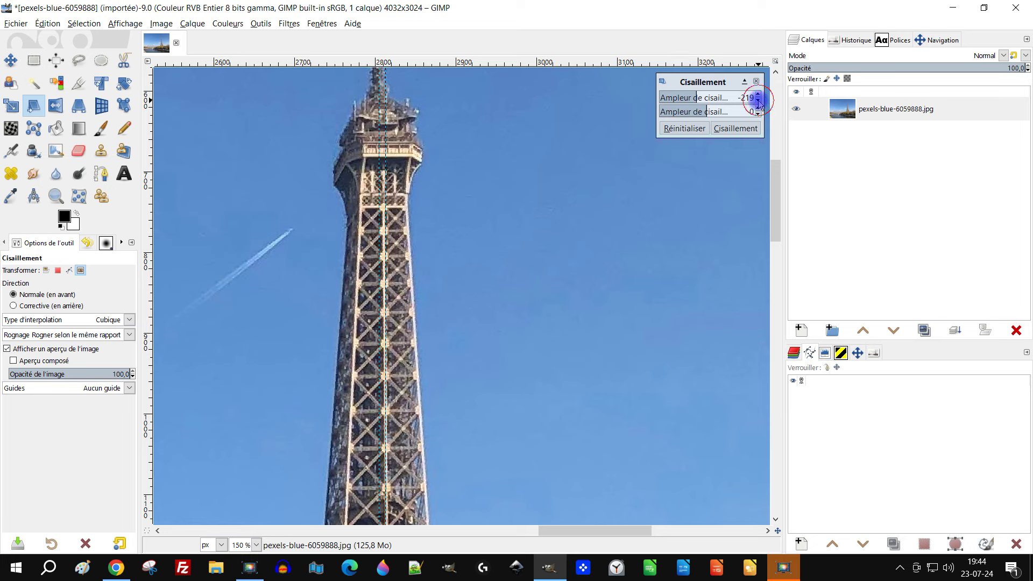
{"action": "left_click", "coordinate": [758, 101]}
{"action": "left_click", "coordinate": [758, 101]}
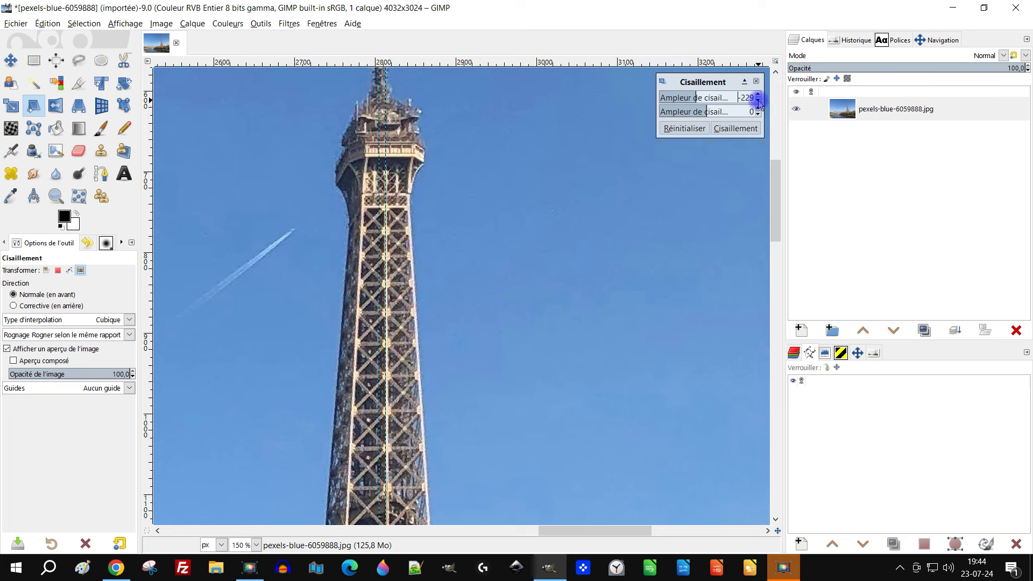
{"action": "scroll", "coordinate": [551, 262], "scroll_direction": "down", "scroll_amount": 5, "text": "ctrl"}
{"action": "scroll", "coordinate": [508, 316], "scroll_direction": "down", "scroll_amount": 1, "text": "ctrl"}
{"action": "scroll", "coordinate": [507, 347], "scroll_direction": "up", "scroll_amount": 2, "text": "ctrl"}
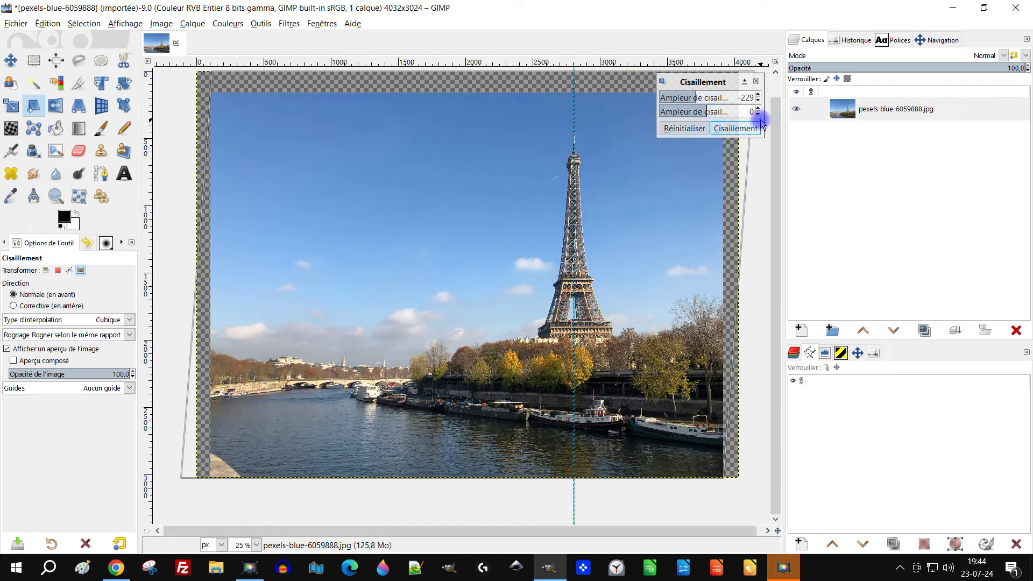
{"action": "left_click", "coordinate": [736, 128]}
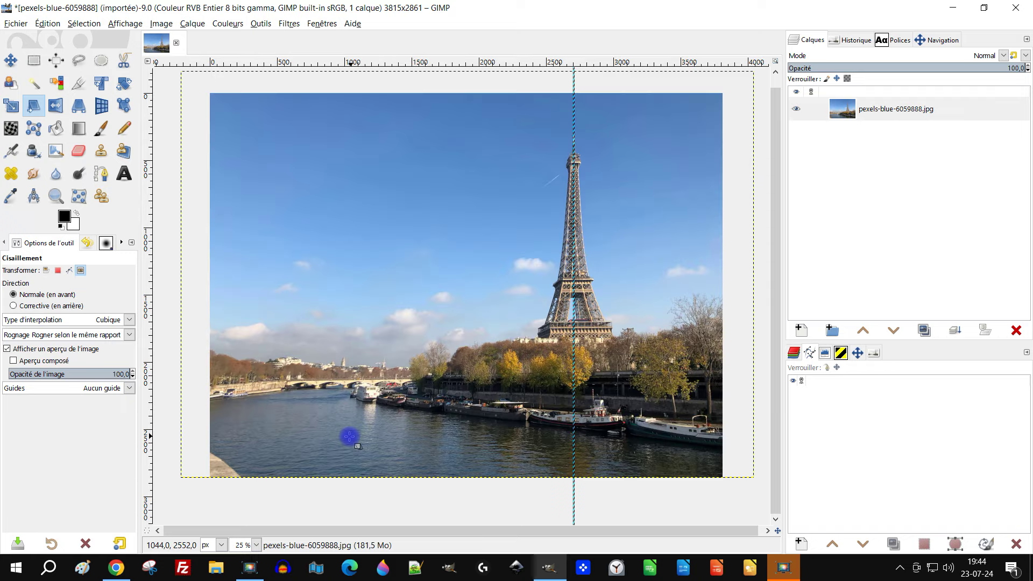
Add a horizontal guide along the bridge deck
{"action": "scroll", "coordinate": [322, 430], "scroll_direction": "up", "scroll_amount": 2}
{"action": "left_click_drag", "start_coordinate": [399, 64], "coordinate": [403, 330]}
{"action": "scroll", "coordinate": [403, 331], "scroll_direction": "up", "scroll_amount": 4}
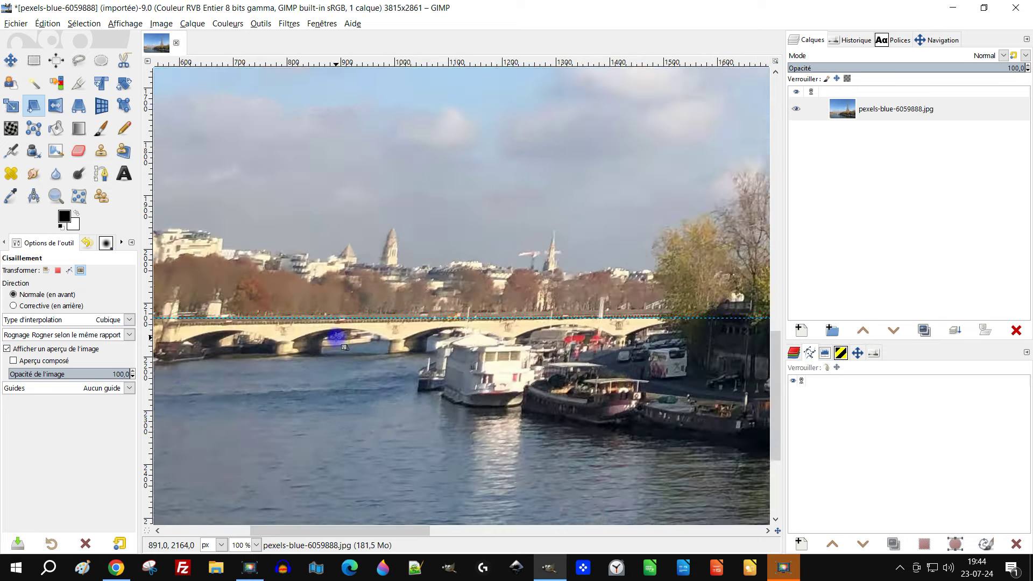
{"action": "scroll", "coordinate": [683, 314], "scroll_direction": "left", "scroll_amount": 3}
{"action": "scroll", "coordinate": [683, 313], "scroll_direction": "down", "scroll_amount": 1}
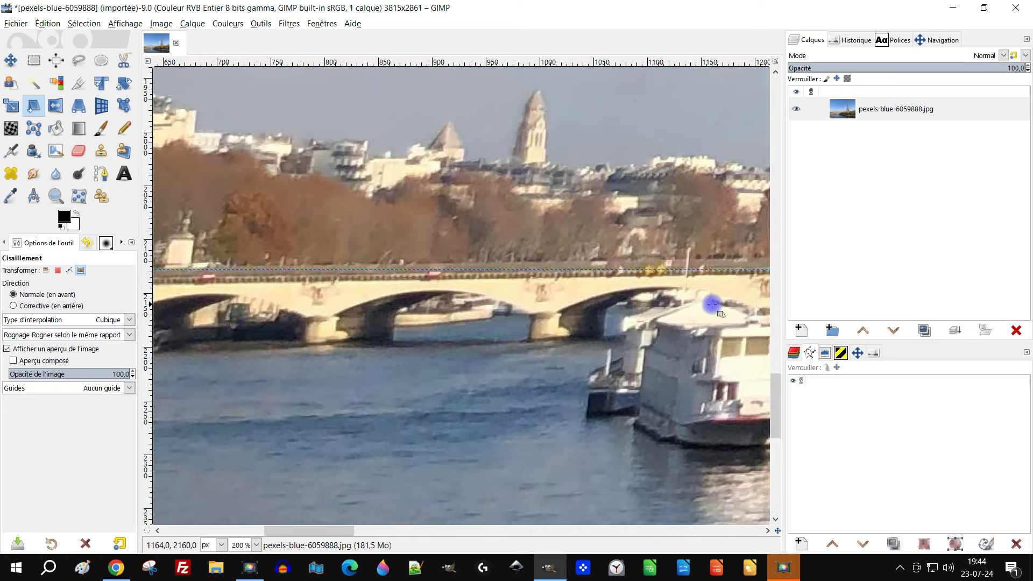
Try several vertical and horizontal shears against the guide, then reset both magnitudes to zero
{"action": "left_click", "coordinate": [402, 325]}
{"action": "mouse_move", "coordinate": [362, 394]}
{"action": "left_mouse_down"}
{"action": "mouse_move", "coordinate": [360, 360]}
{"action": "mouse_move", "coordinate": [357, 374]}
{"action": "left_mouse_up"}
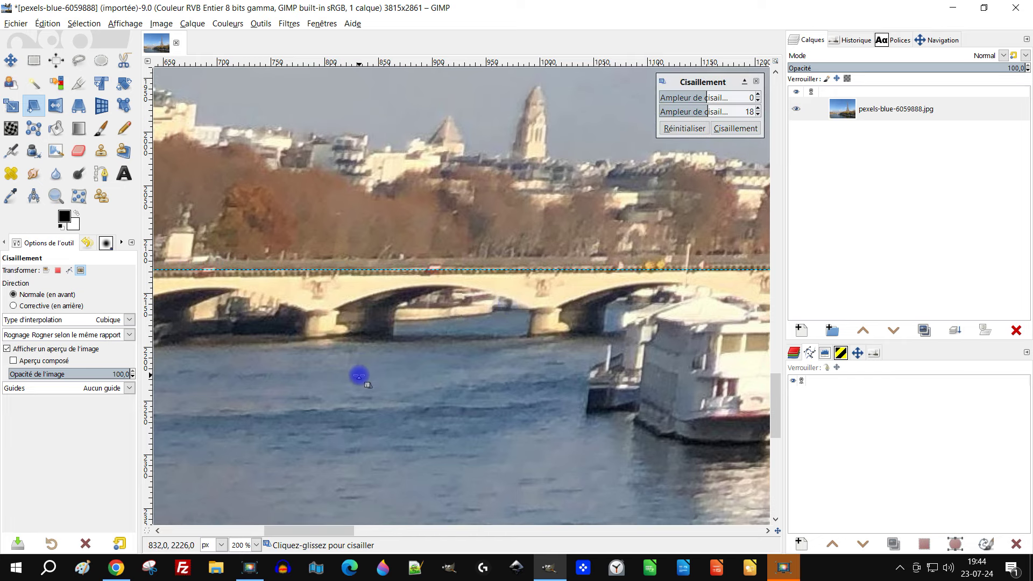
{"action": "left_click", "coordinate": [682, 129]}
{"action": "left_click", "coordinate": [435, 321]}
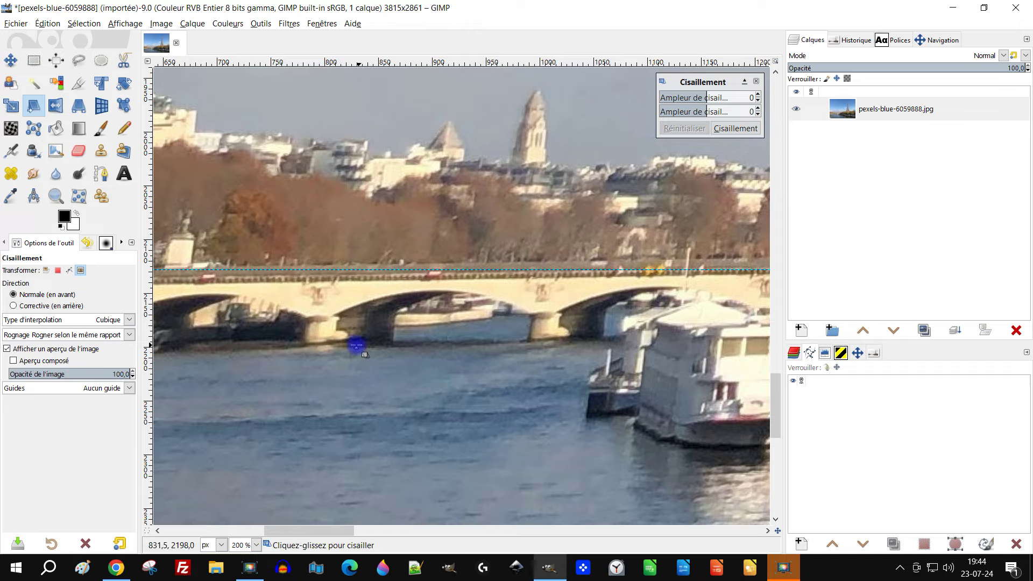
{"action": "left_click_drag", "start_coordinate": [353, 346], "coordinate": [355, 312]}
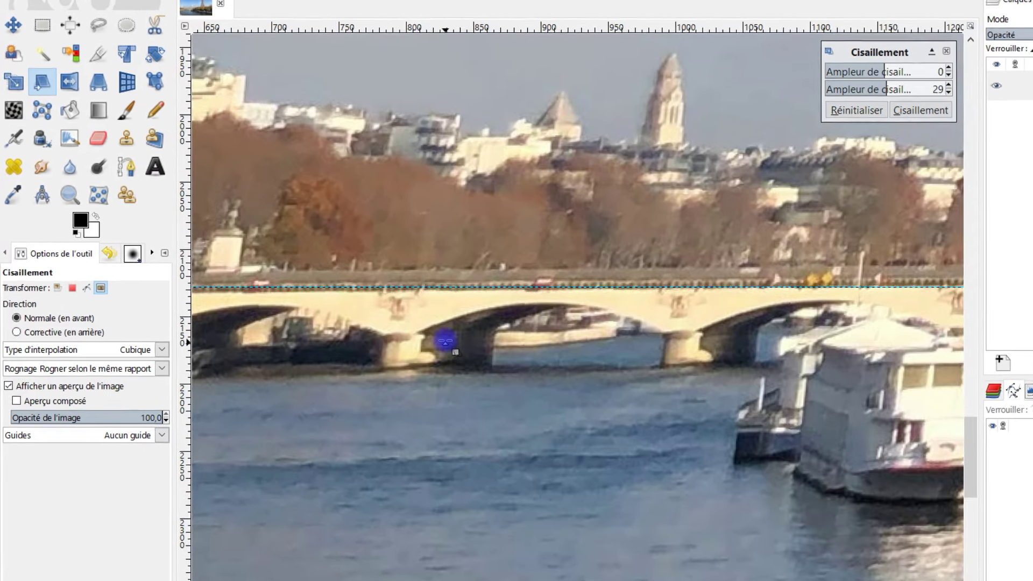
{"action": "left_click_drag", "start_coordinate": [445, 341], "coordinate": [451, 321]}
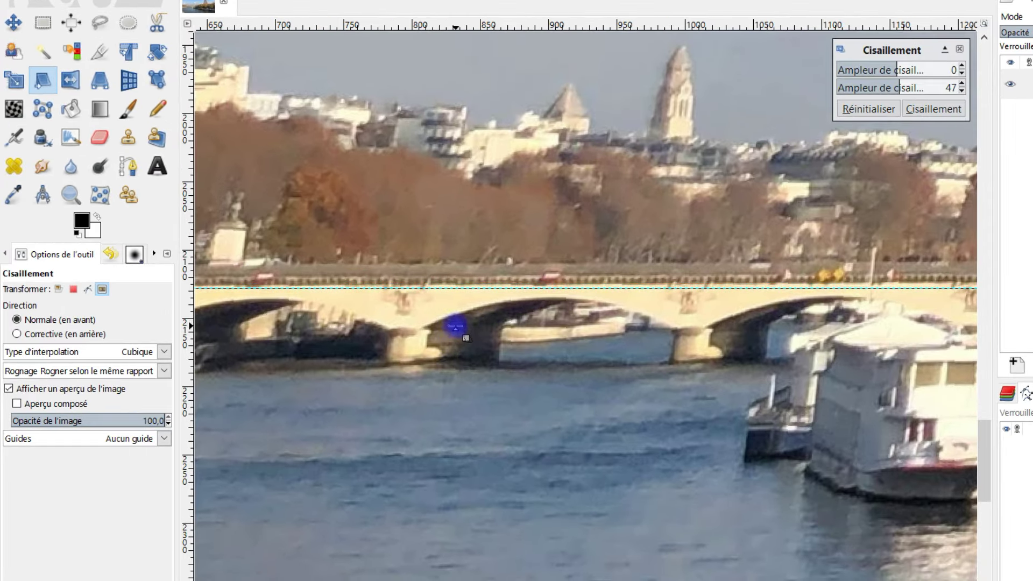
{"action": "left_click", "coordinate": [877, 109]}
{"action": "mouse_move", "coordinate": [611, 323]}
{"action": "left_mouse_down"}
{"action": "mouse_move", "coordinate": [485, 339]}
{"action": "mouse_move", "coordinate": [515, 339]}
{"action": "left_mouse_up"}
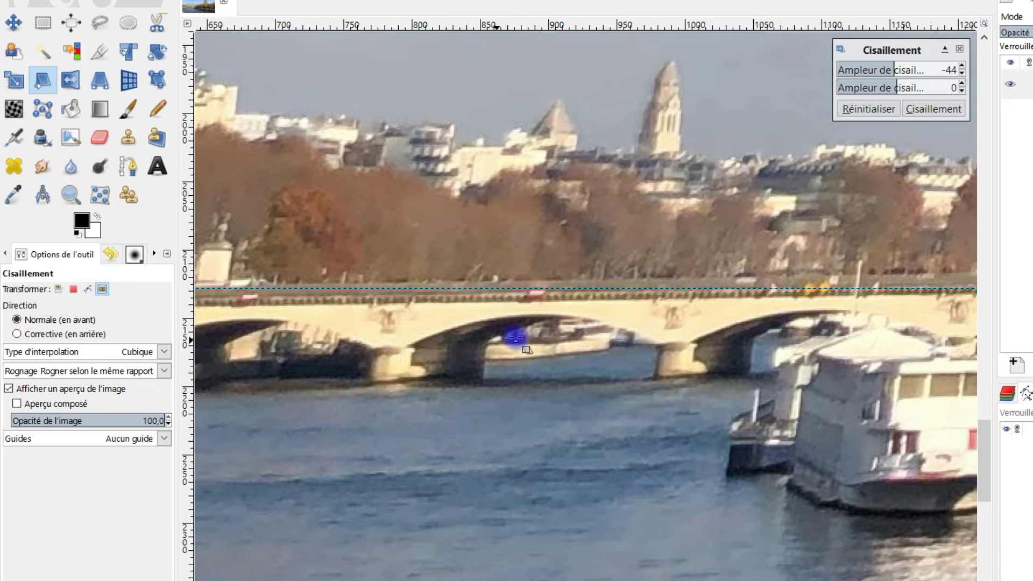
{"action": "left_click", "coordinate": [872, 109]}
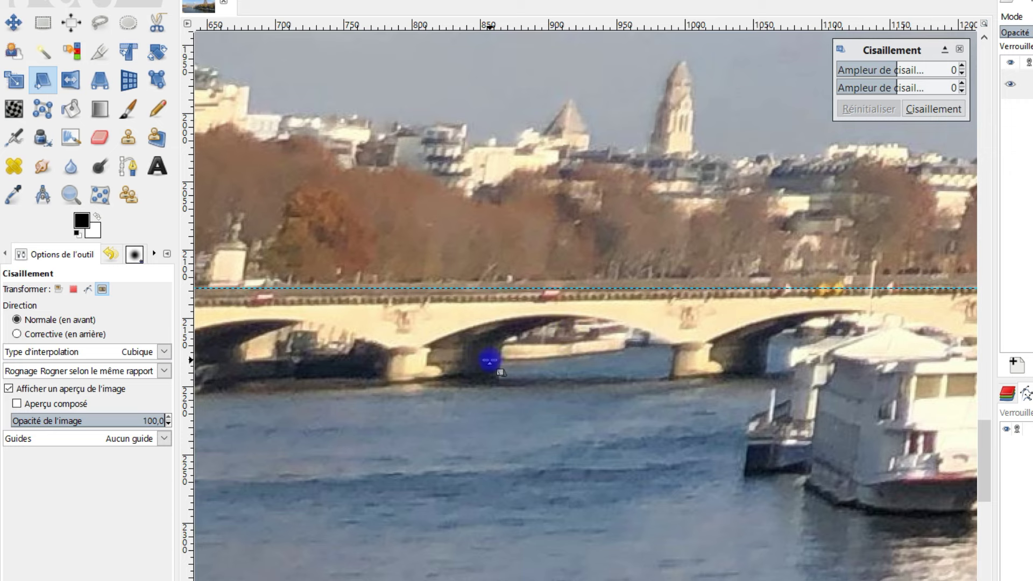
Apply a vertical shear of 49 to level the bridge, cropping to 3751x2812
{"action": "left_click_drag", "start_coordinate": [489, 360], "coordinate": [487, 326]}
{"action": "left_click_drag", "start_coordinate": [484, 317], "coordinate": [483, 309]}
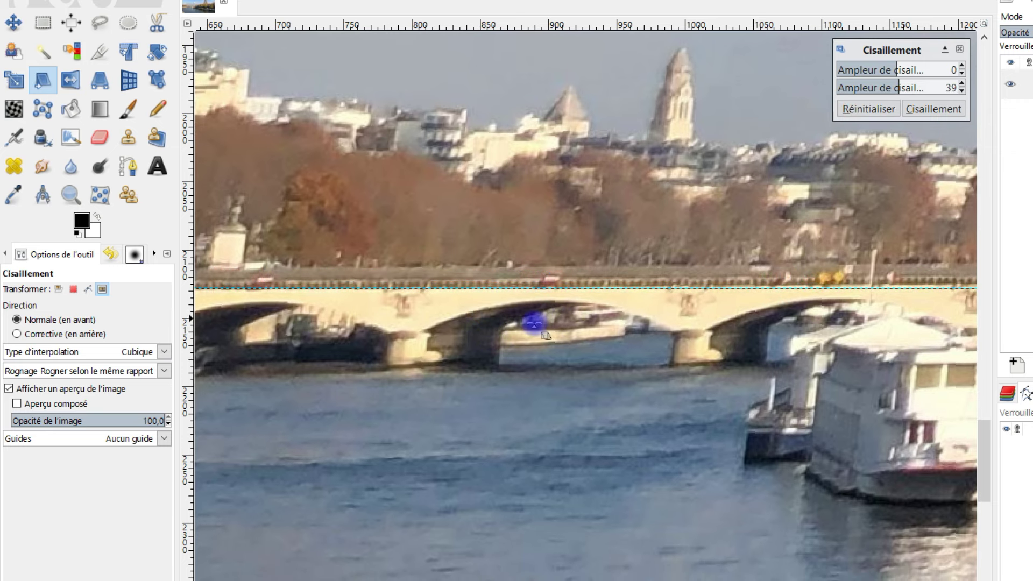
{"action": "scroll", "coordinate": [553, 348], "scroll_direction": "down", "scroll_amount": 3}
{"action": "scroll", "coordinate": [535, 341], "scroll_direction": "up", "scroll_amount": 2}
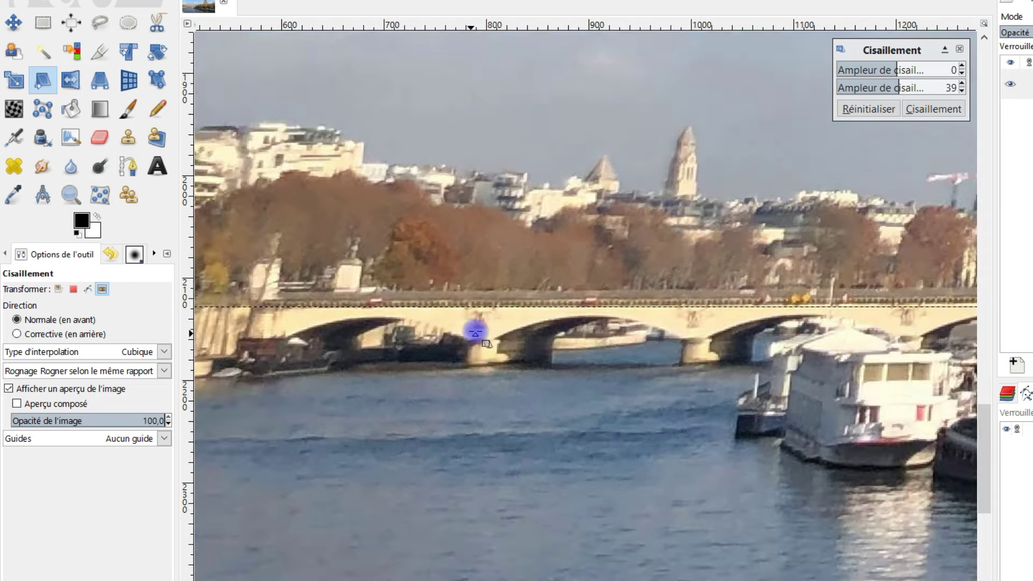
{"action": "scroll", "coordinate": [473, 330], "scroll_direction": "up", "scroll_amount": 1}
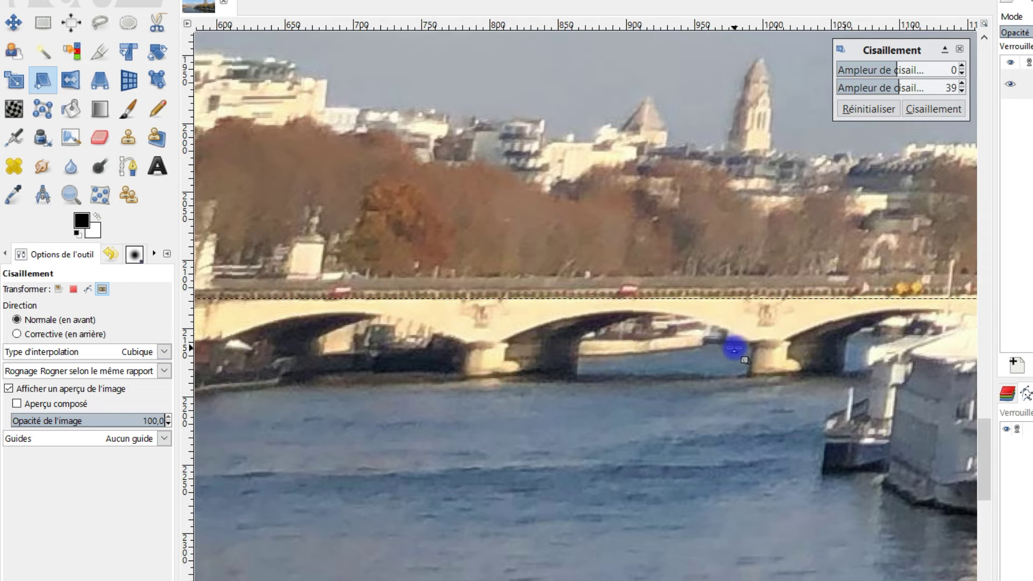
{"action": "left_click_drag", "start_coordinate": [451, 362], "coordinate": [447, 351]}
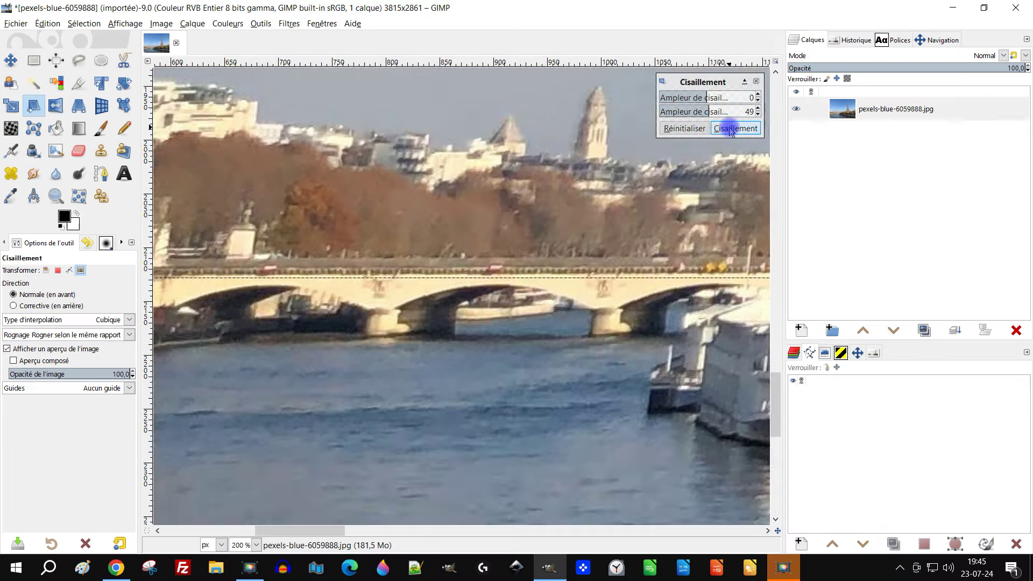
{"action": "left_click", "coordinate": [736, 128]}
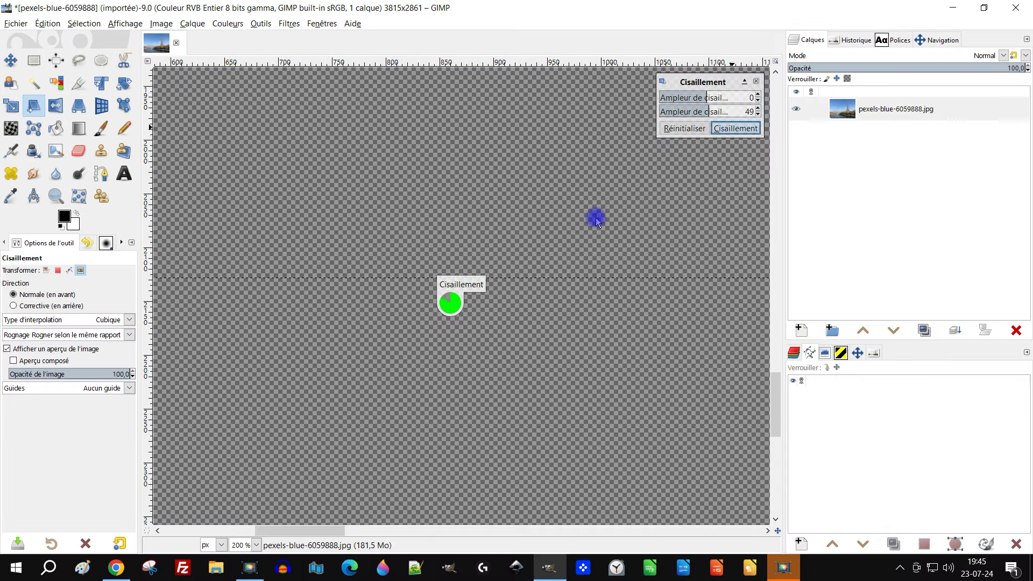
{"action": "scroll", "coordinate": [596, 217], "scroll_direction": "down", "scroll_amount": 4}
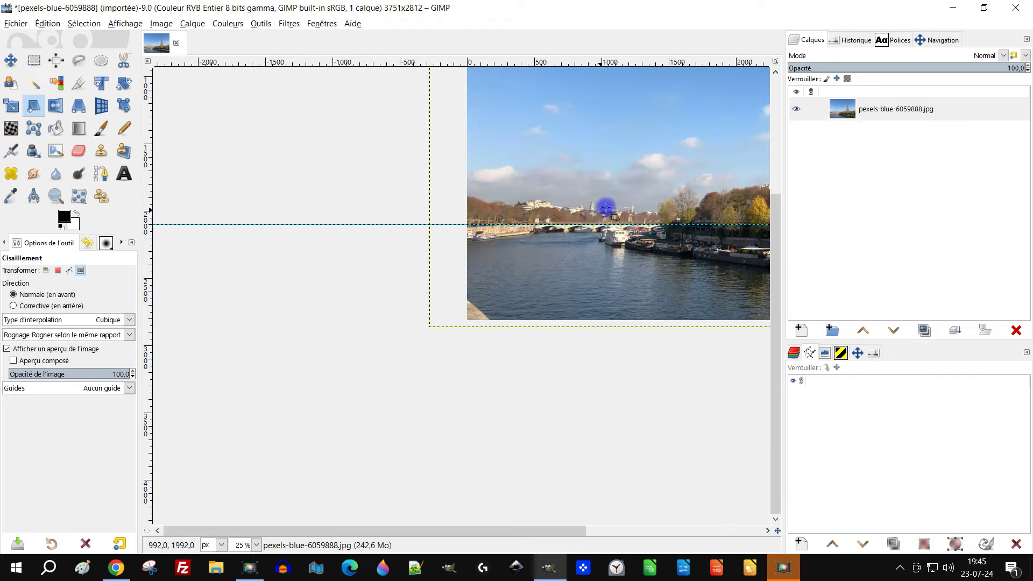
Remove all guides from the image via Image > Guides
{"action": "scroll", "coordinate": [376, 290], "scroll_direction": "down", "scroll_amount": 2}
{"action": "left_click", "coordinate": [161, 23]}
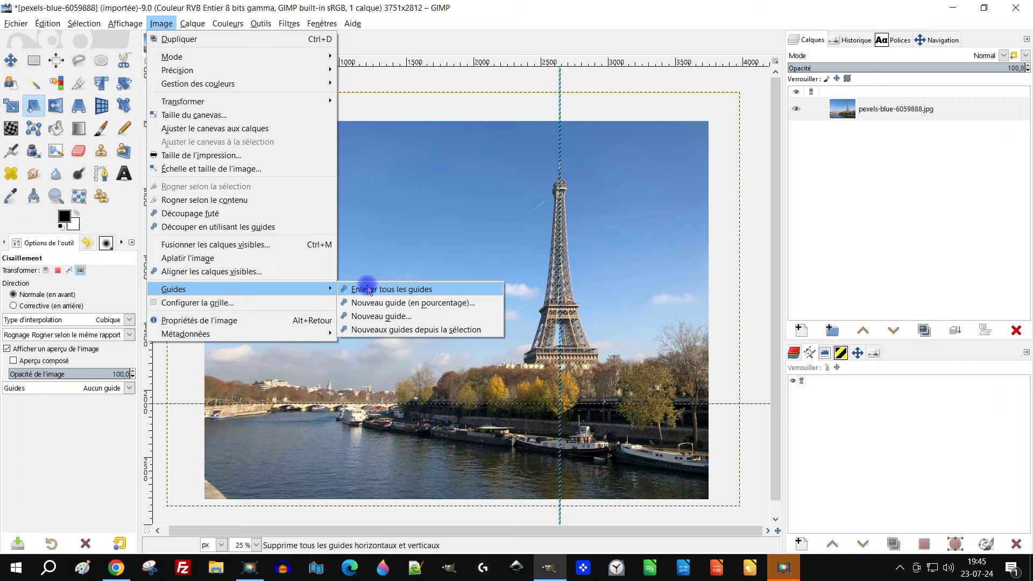
{"action": "mouse_move", "coordinate": [173, 289]}
{"action": "left_click", "coordinate": [370, 289]}
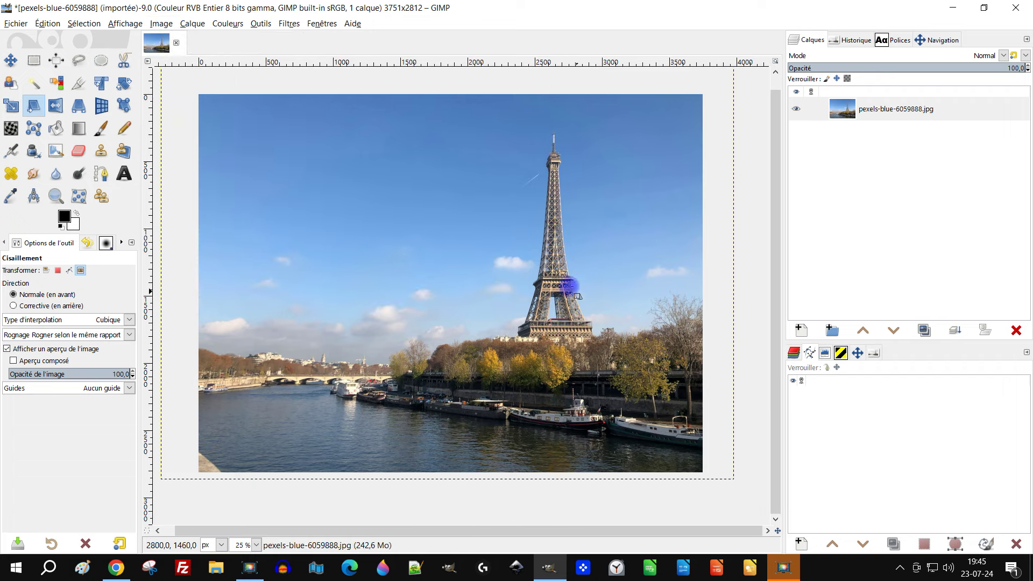
Rename the photo layer to 'après'
{"action": "left_click", "coordinate": [851, 111]}
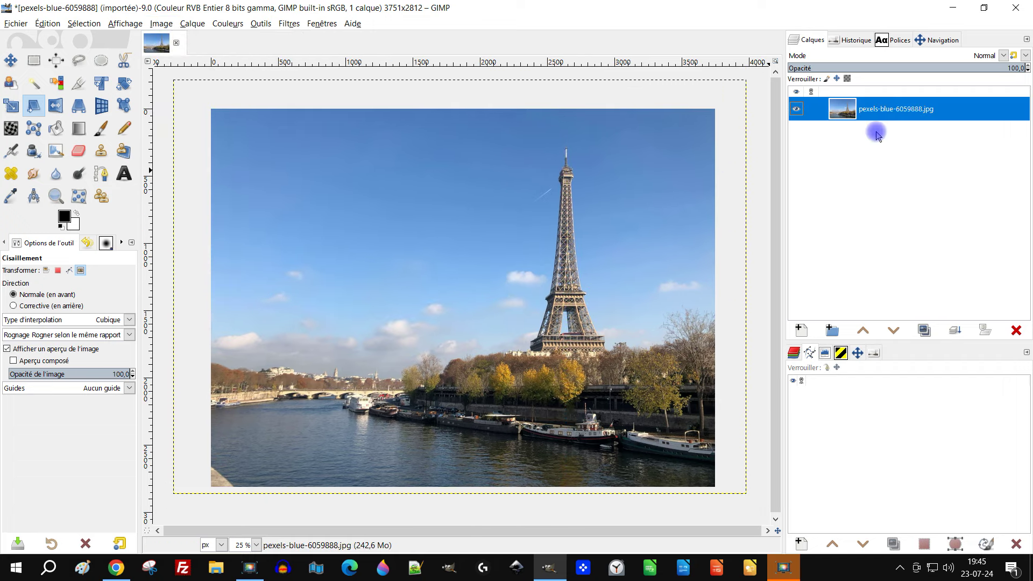
{"action": "double_click", "coordinate": [895, 110]}
{"action": "key", "text": "BackSpace"}
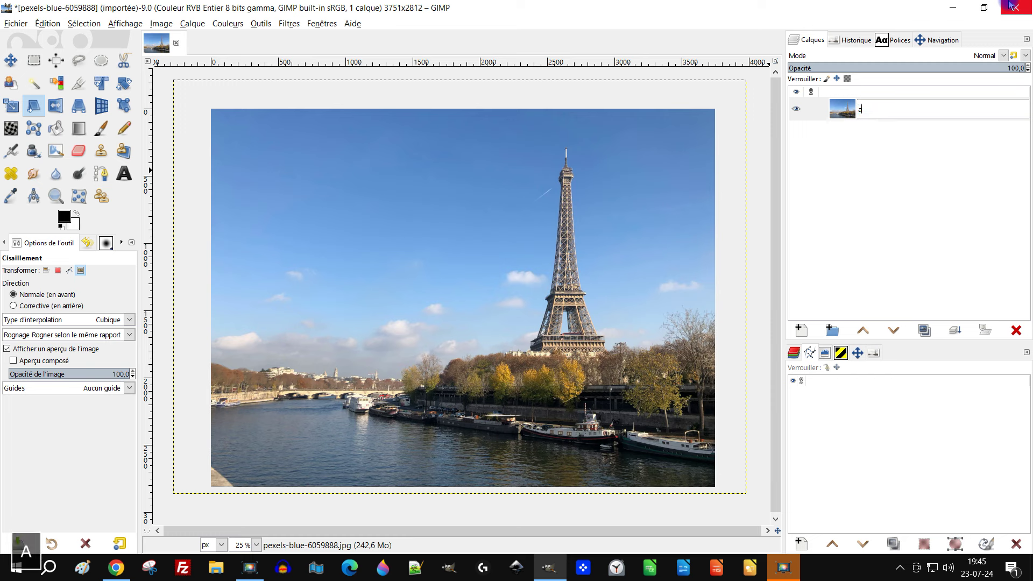
{"action": "type", "text": "après"}
{"action": "key", "text": "Return"}
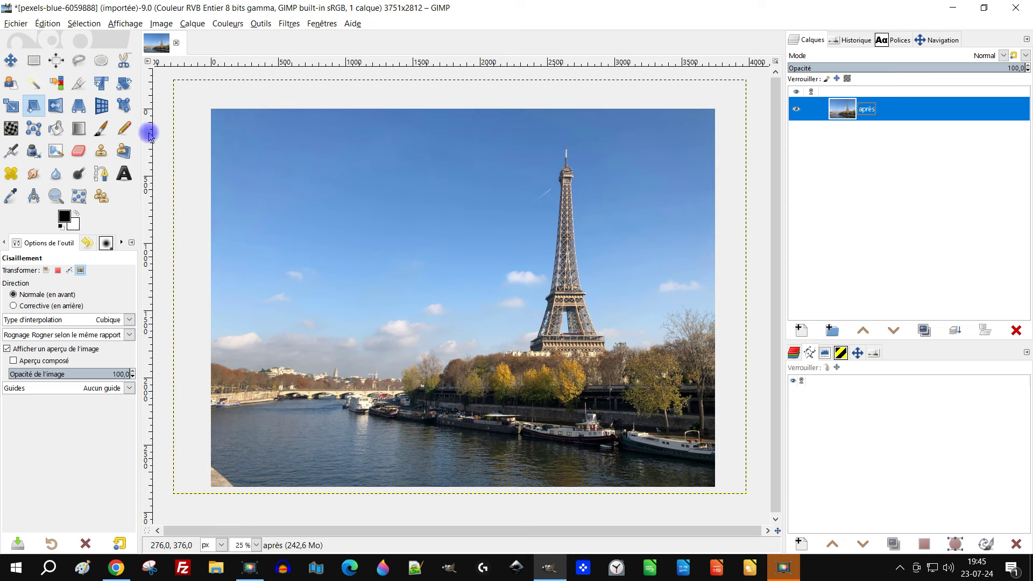
{"action": "left_click", "coordinate": [47, 24]}
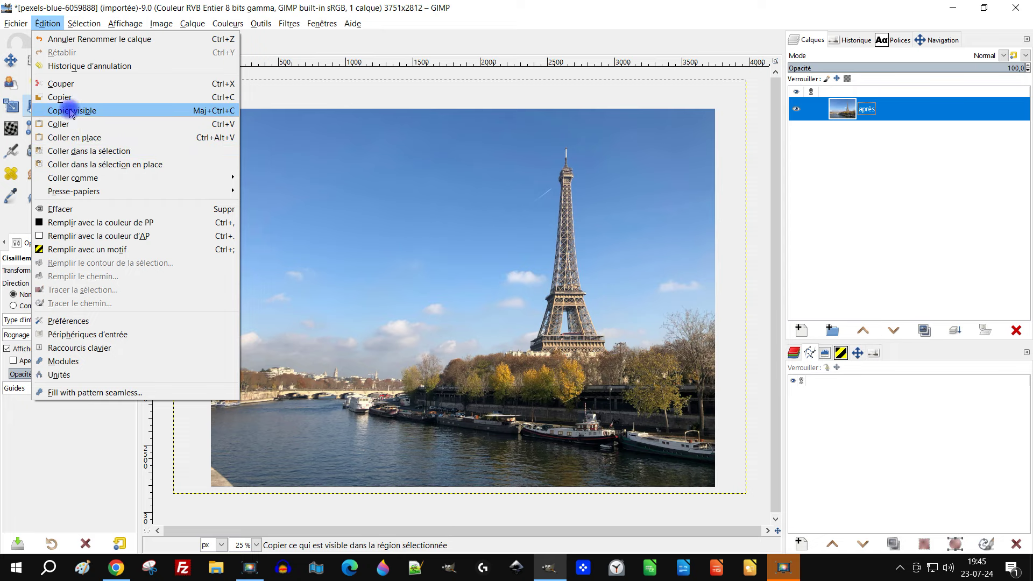
Copy the visible sheared image, then undo back to the original 4032x3024 photo
{"action": "left_click", "coordinate": [70, 111]}
{"action": "left_click", "coordinate": [48, 25]}
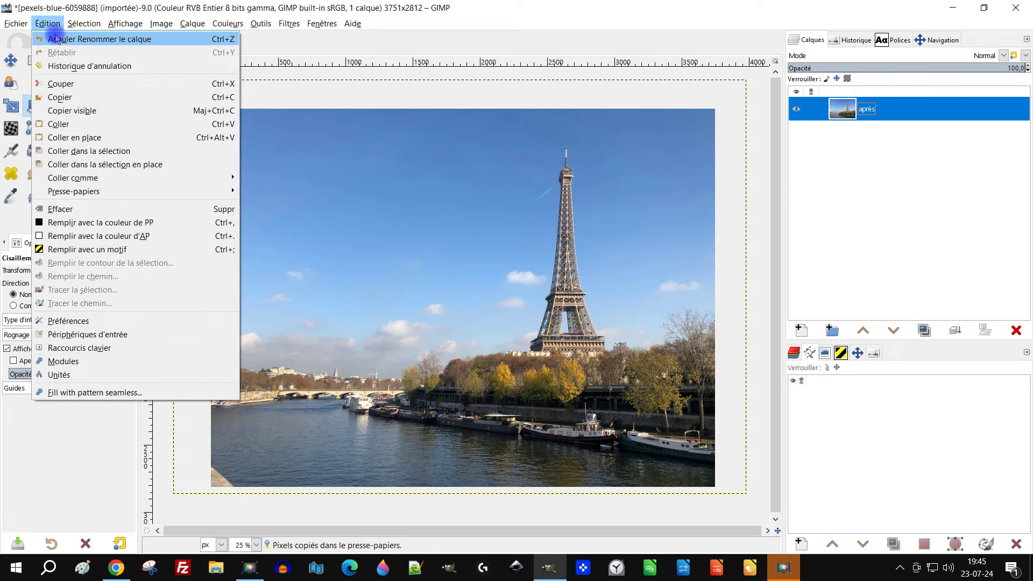
{"action": "left_click", "coordinate": [55, 39]}
{"action": "key", "text": "ctrl+z"}
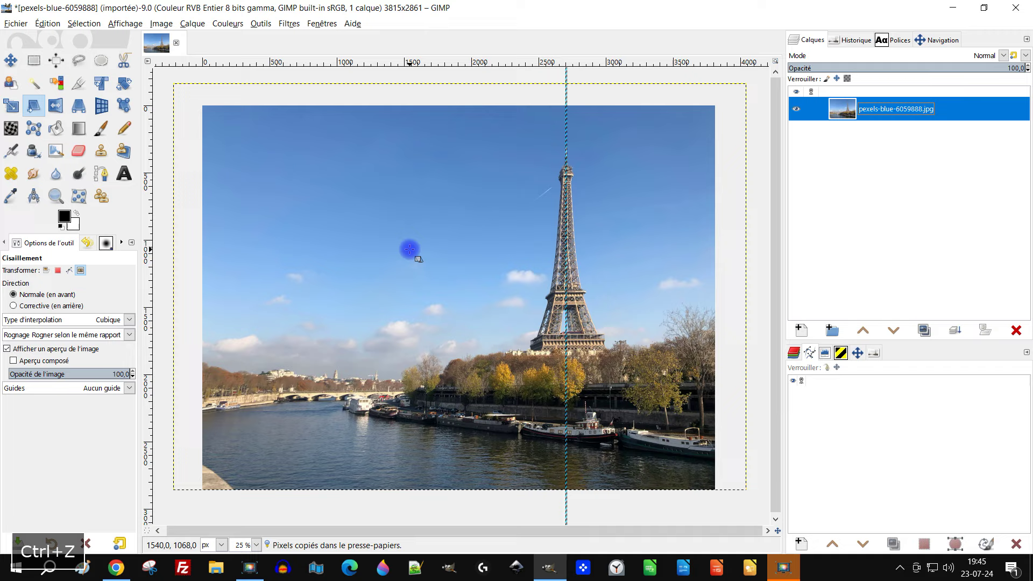
{"action": "key", "text": "ctrl+z"}
{"action": "key", "text": "ctrl+z"}
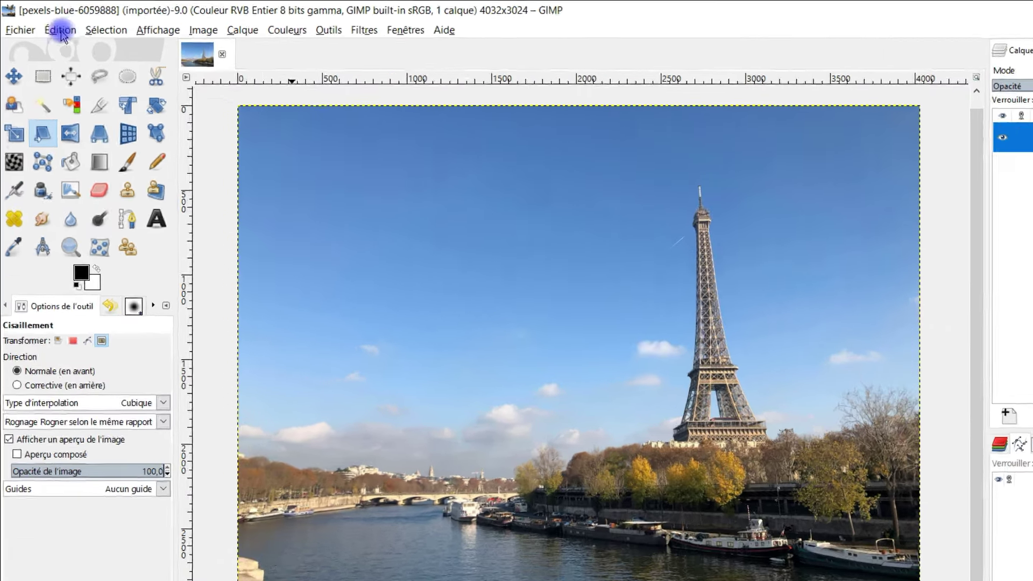
Paste the copy as a new layer named 'après' and rename the original layer 'avant'
{"action": "left_click", "coordinate": [48, 23]}
{"action": "mouse_move", "coordinate": [137, 331]}
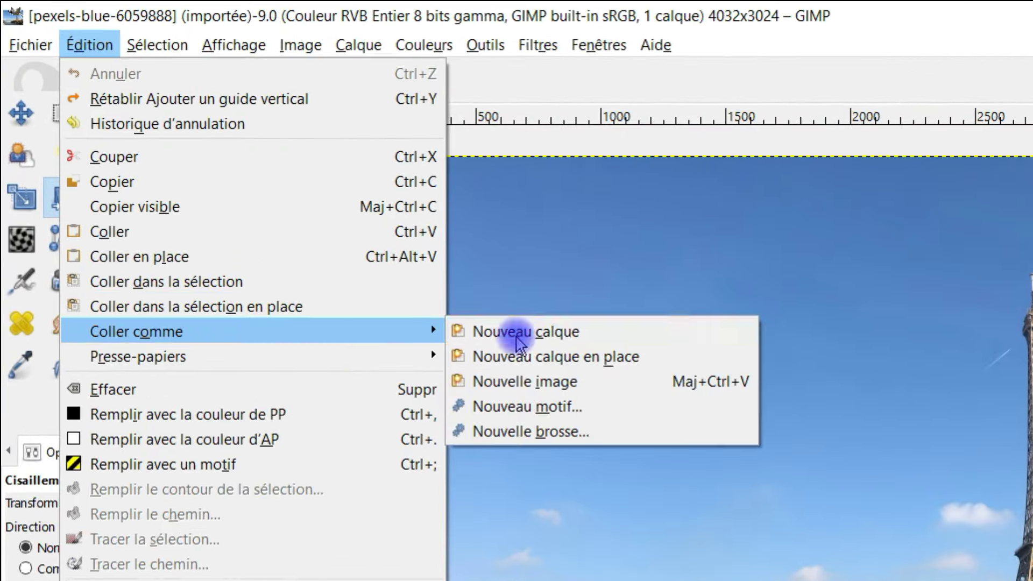
{"action": "left_click", "coordinate": [575, 336]}
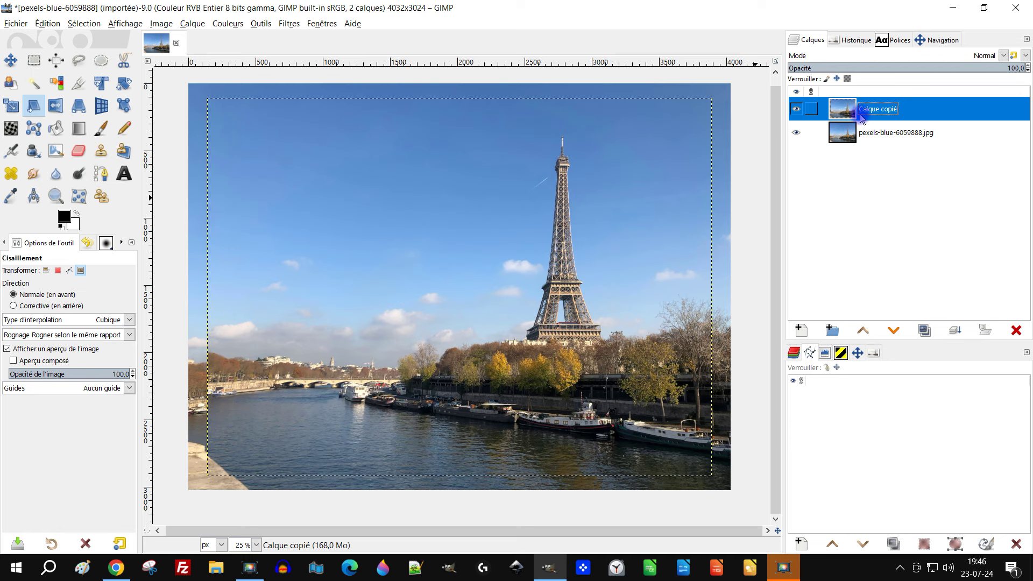
{"action": "double_click", "coordinate": [867, 109]}
{"action": "type", "text": "après"}
{"action": "key", "text": "Return"}
{"action": "key", "text": "Down"}
{"action": "key", "text": "Return"}
{"action": "type", "text": "avan"}
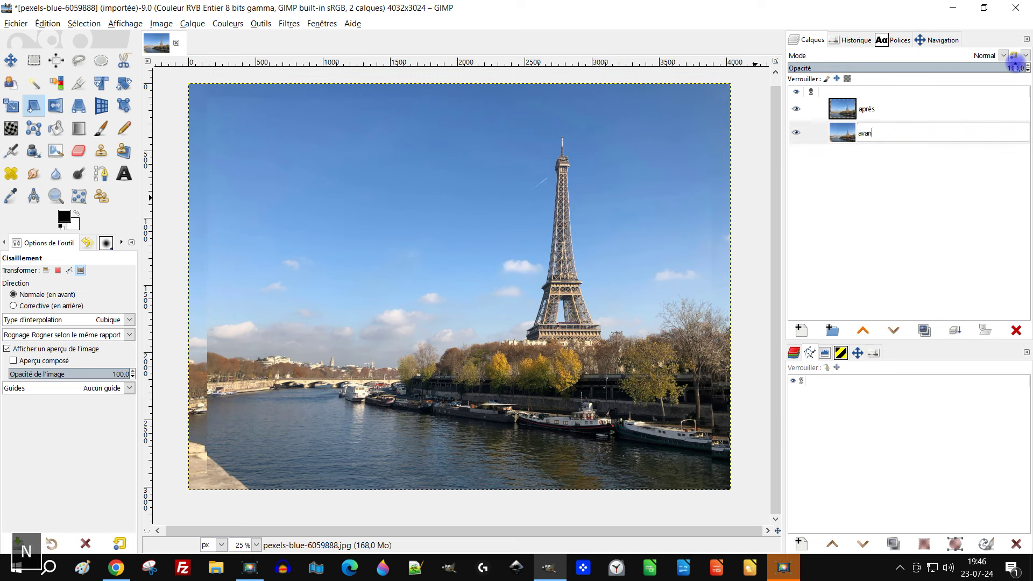
{"action": "type", "text": "t"}
{"action": "key", "text": "Return"}
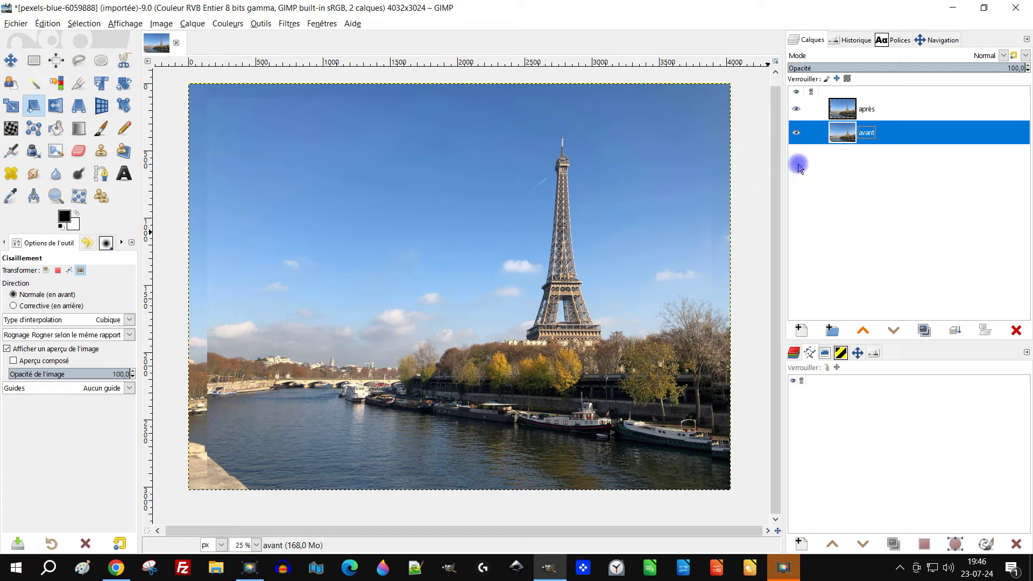
Crop the image to the après layer's alpha outline (3751x2812), then hide après to compare
{"action": "left_click", "coordinate": [796, 109]}
{"action": "left_click_drag", "start_coordinate": [531, 307], "coordinate": [555, 276]}
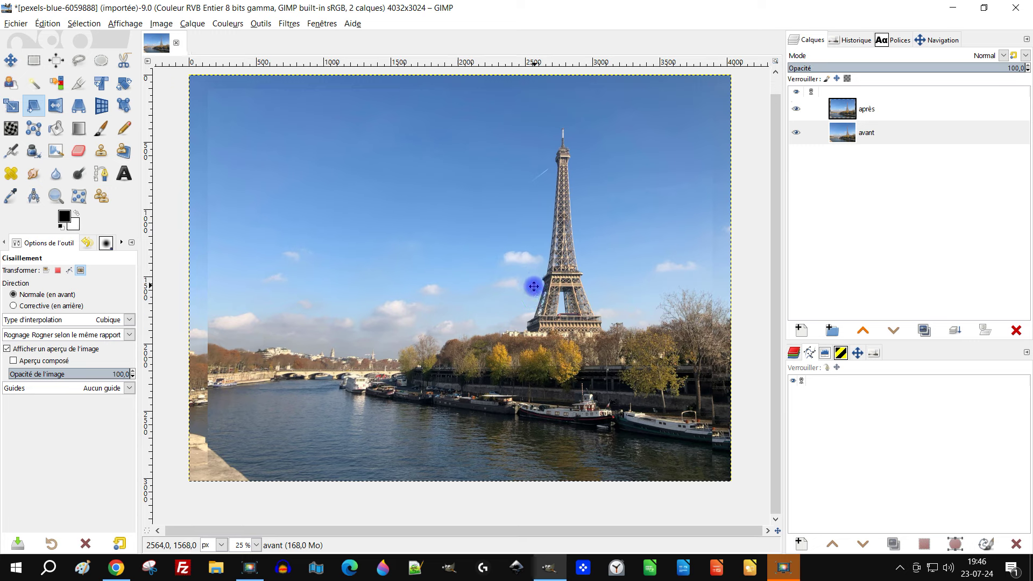
{"action": "right_click", "coordinate": [846, 109]}
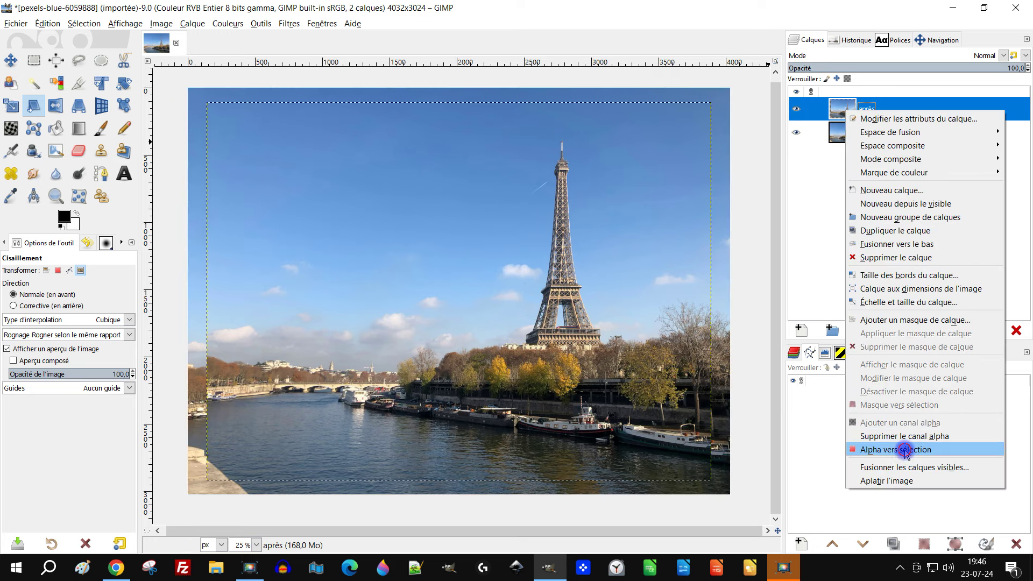
{"action": "left_click", "coordinate": [906, 451]}
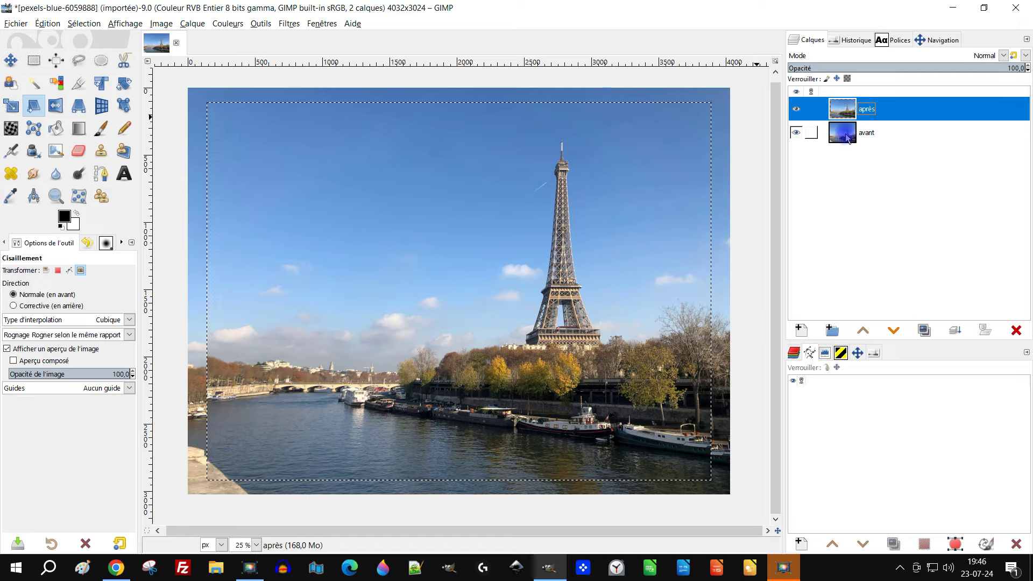
{"action": "left_click", "coordinate": [161, 23]}
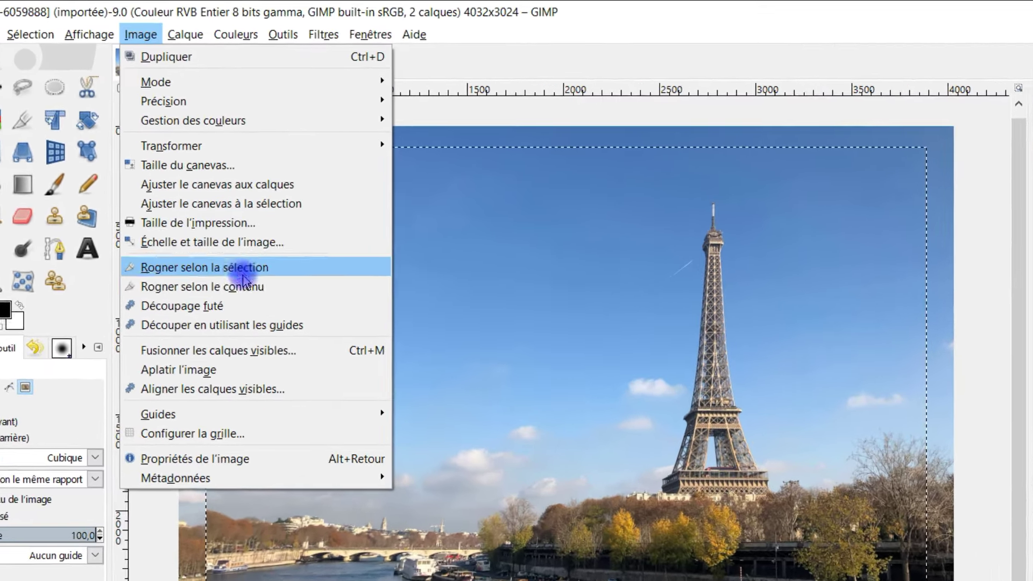
{"action": "left_click", "coordinate": [274, 269]}
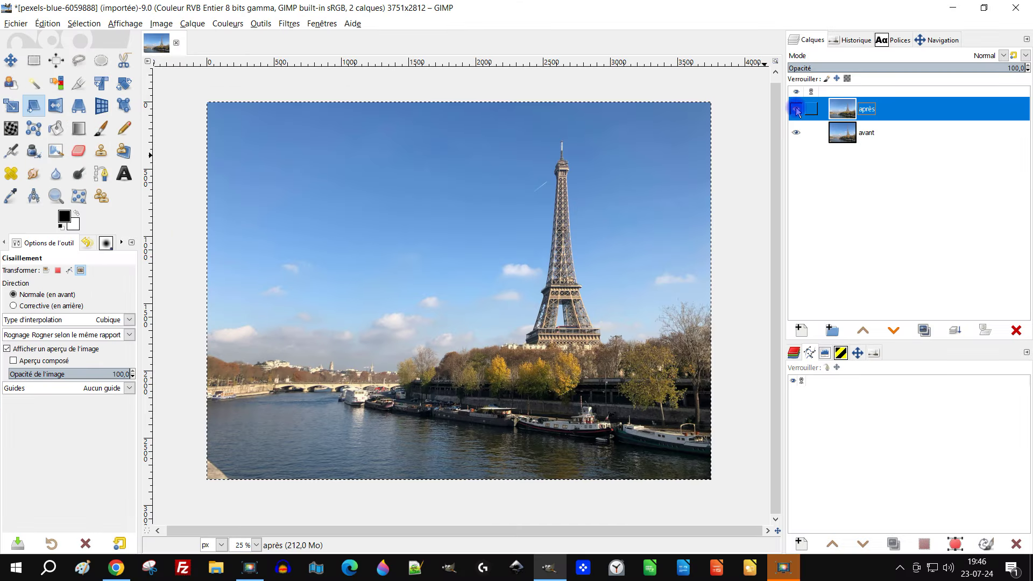
{"action": "left_click", "coordinate": [797, 110]}
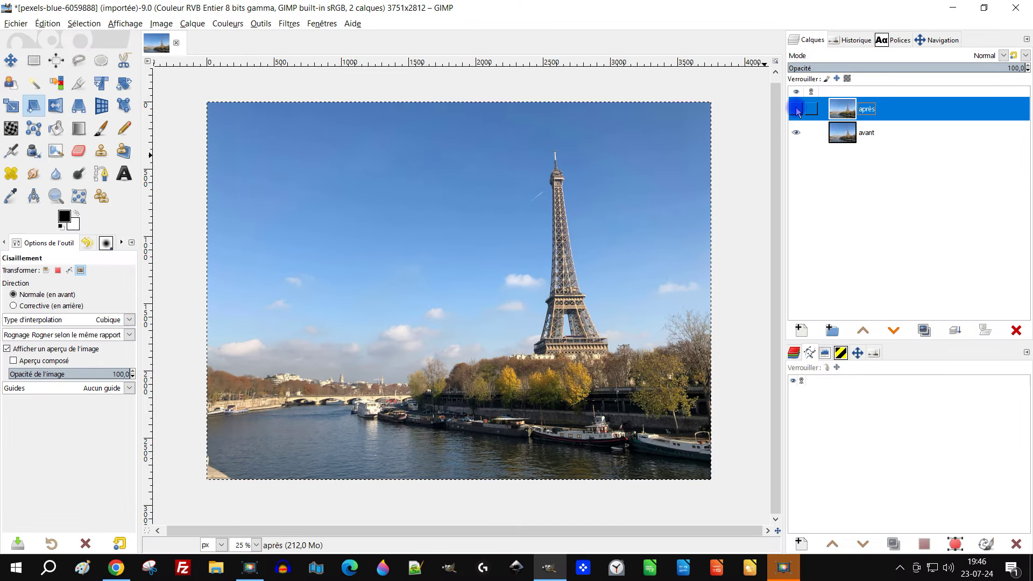
{"action": "left_click", "coordinate": [797, 110]}
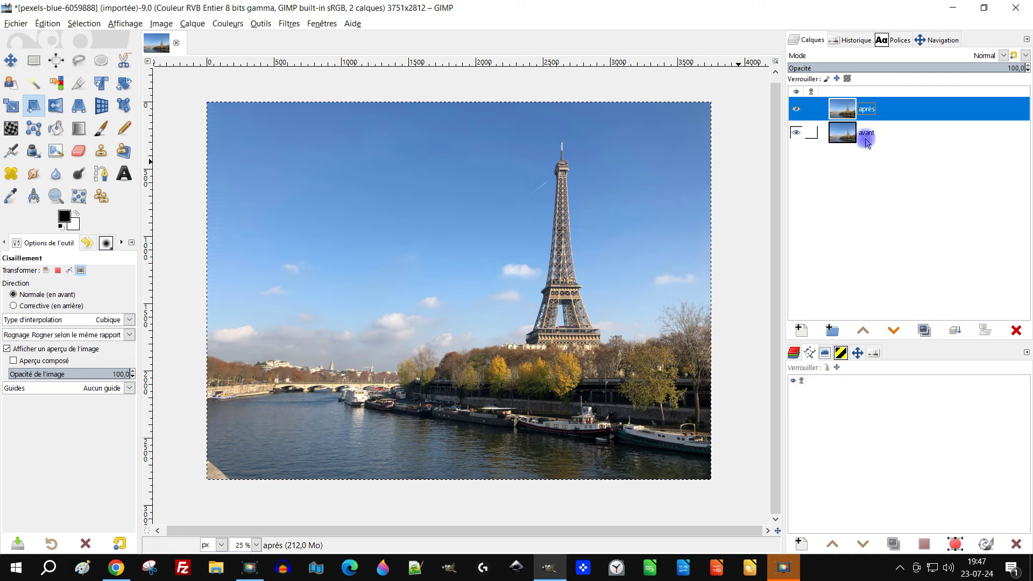
Flip the après layer off and on twice against avant, then zoom the photo to fill the window
{"action": "left_click", "coordinate": [797, 109]}
{"action": "left_click", "coordinate": [797, 109]}
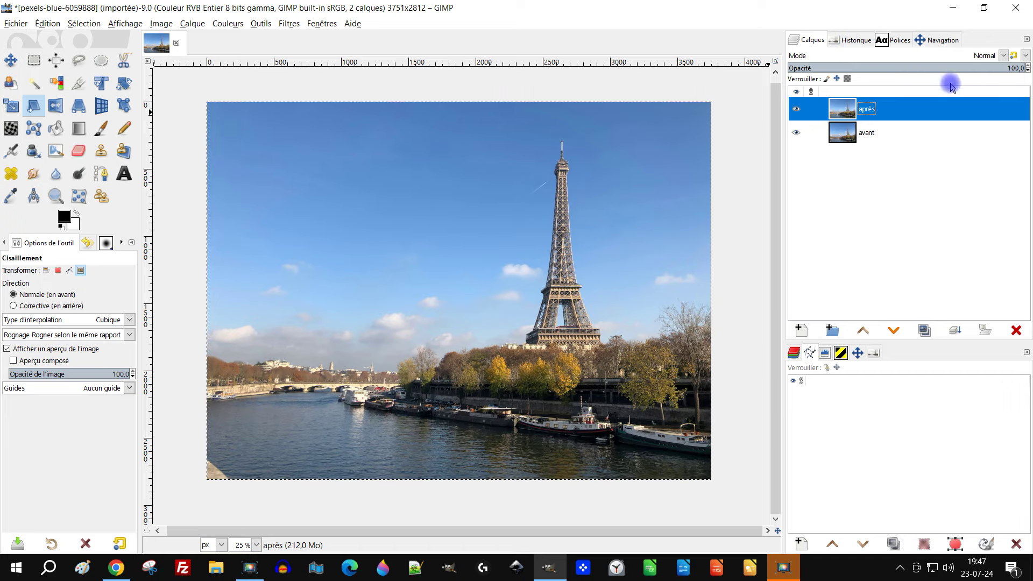
{"action": "left_click", "coordinate": [803, 109]}
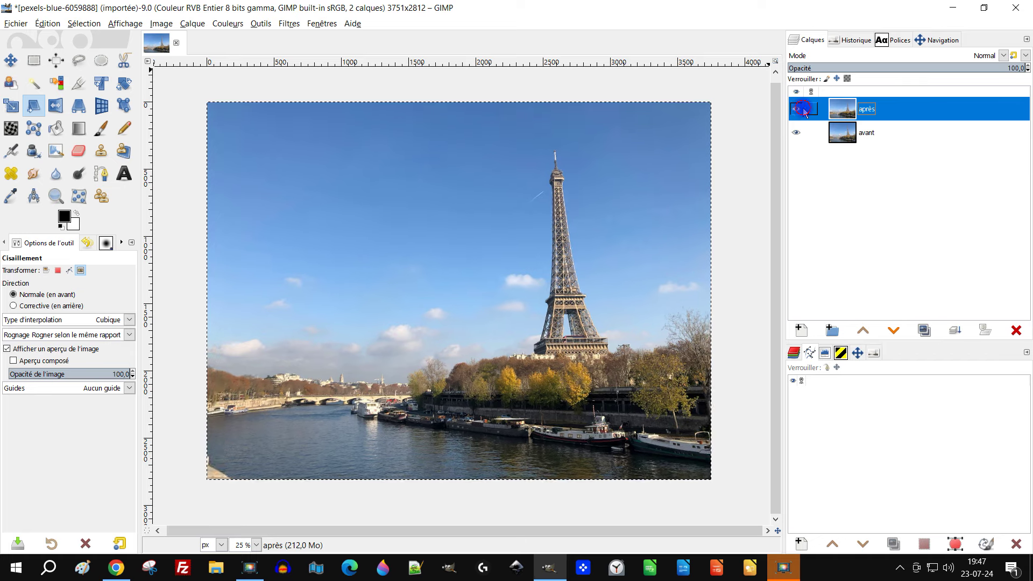
{"action": "left_click", "coordinate": [801, 109]}
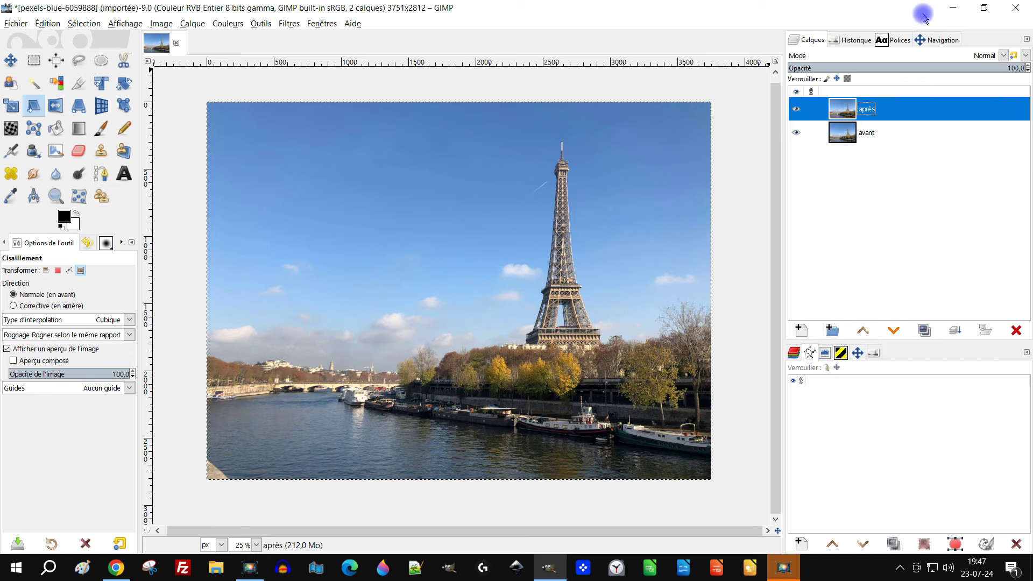
{"action": "left_click", "coordinate": [56, 195]}
{"action": "left_click_drag", "start_coordinate": [202, 96], "coordinate": [718, 487]}
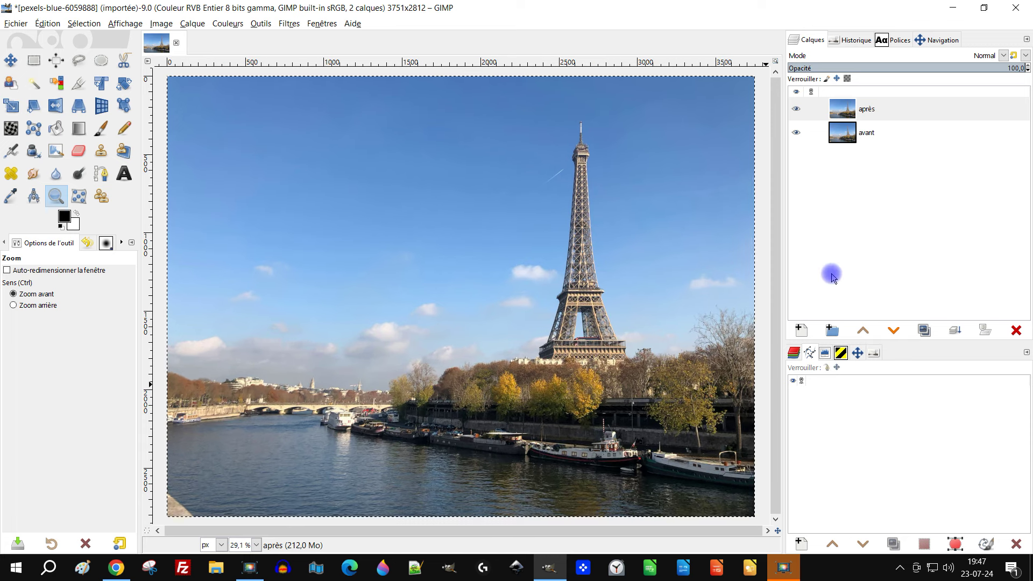